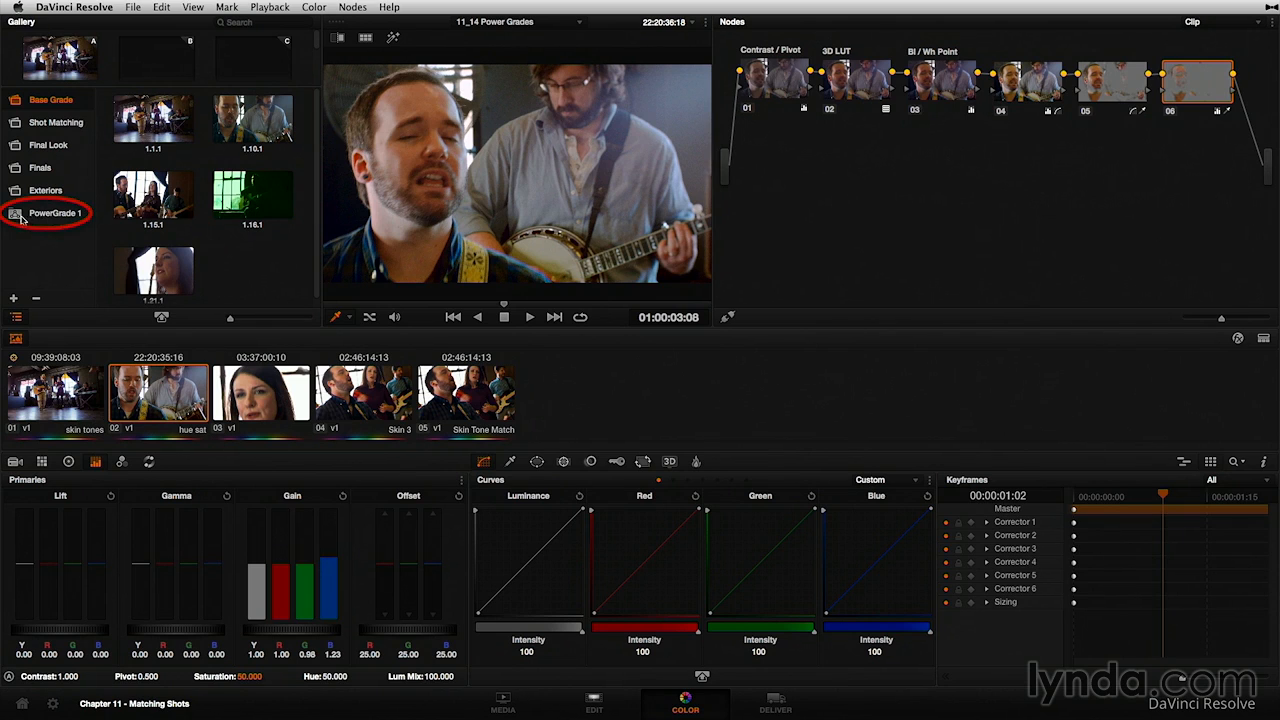
Grab a still of the second clip's full grade into the PowerGrade 1 album.
{"action": "left_click", "coordinate": [44, 216]}
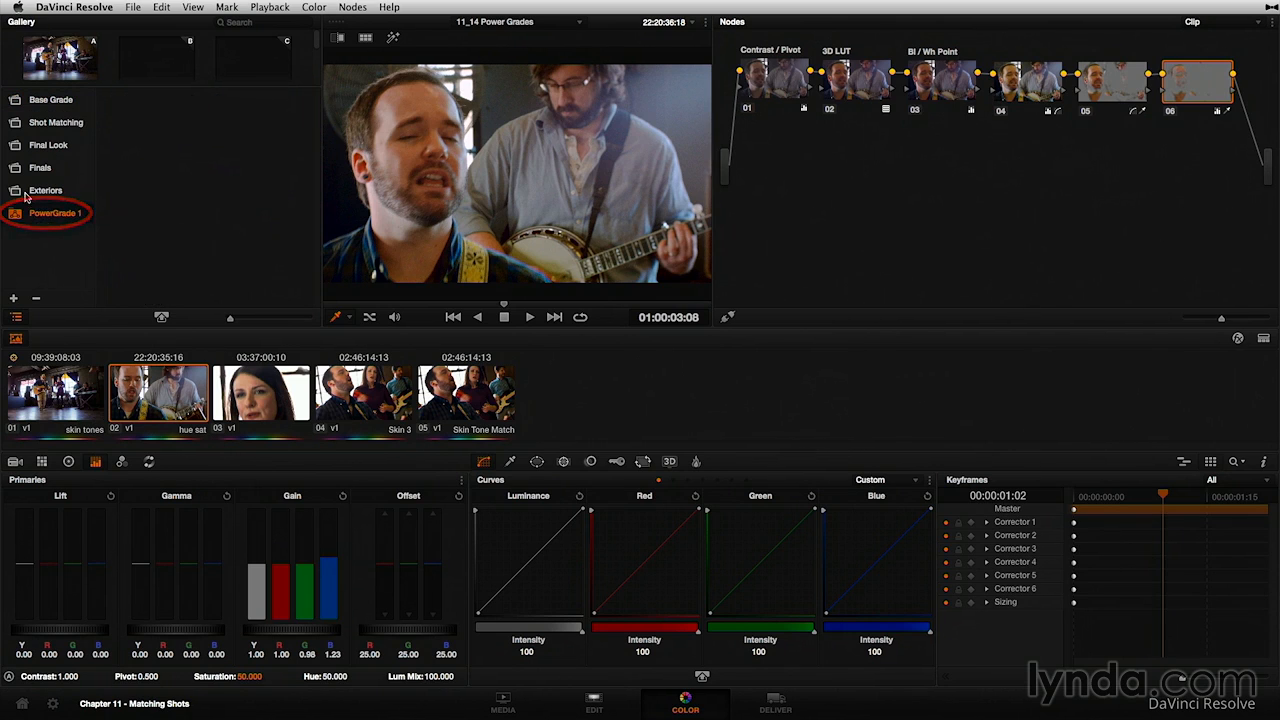
{"action": "left_click", "coordinate": [15, 196]}
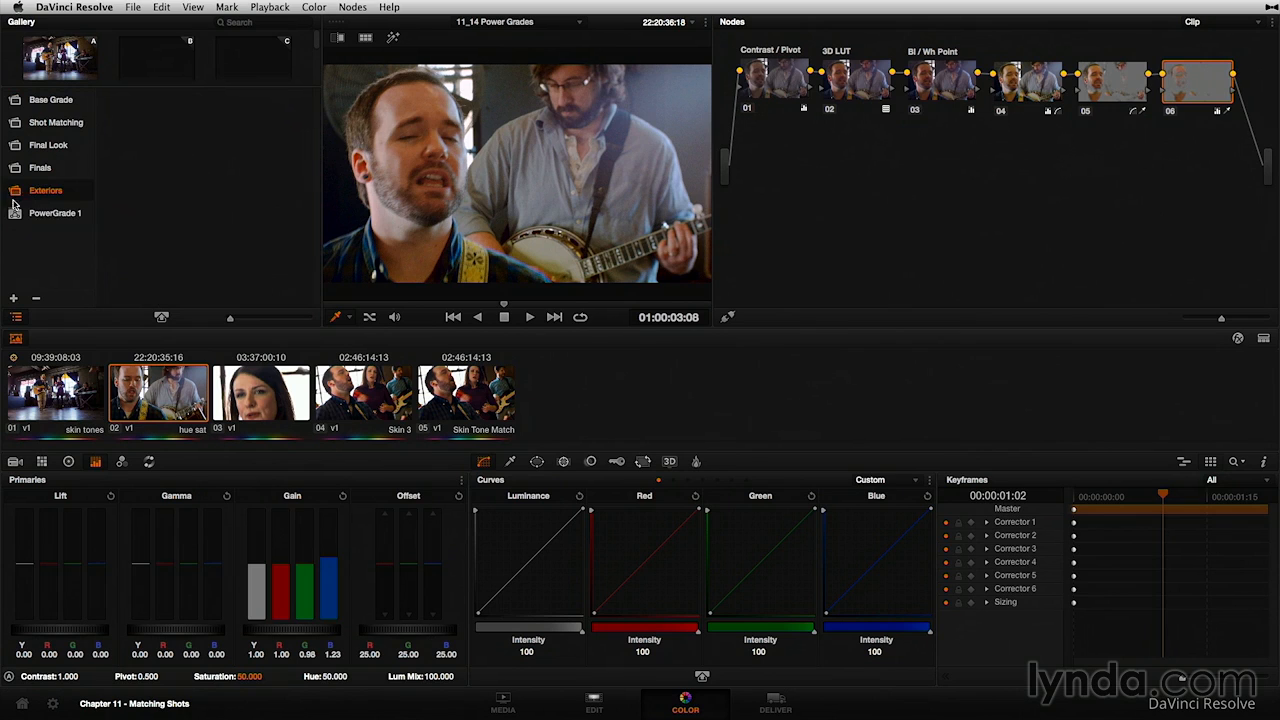
{"action": "left_click", "coordinate": [32, 217]}
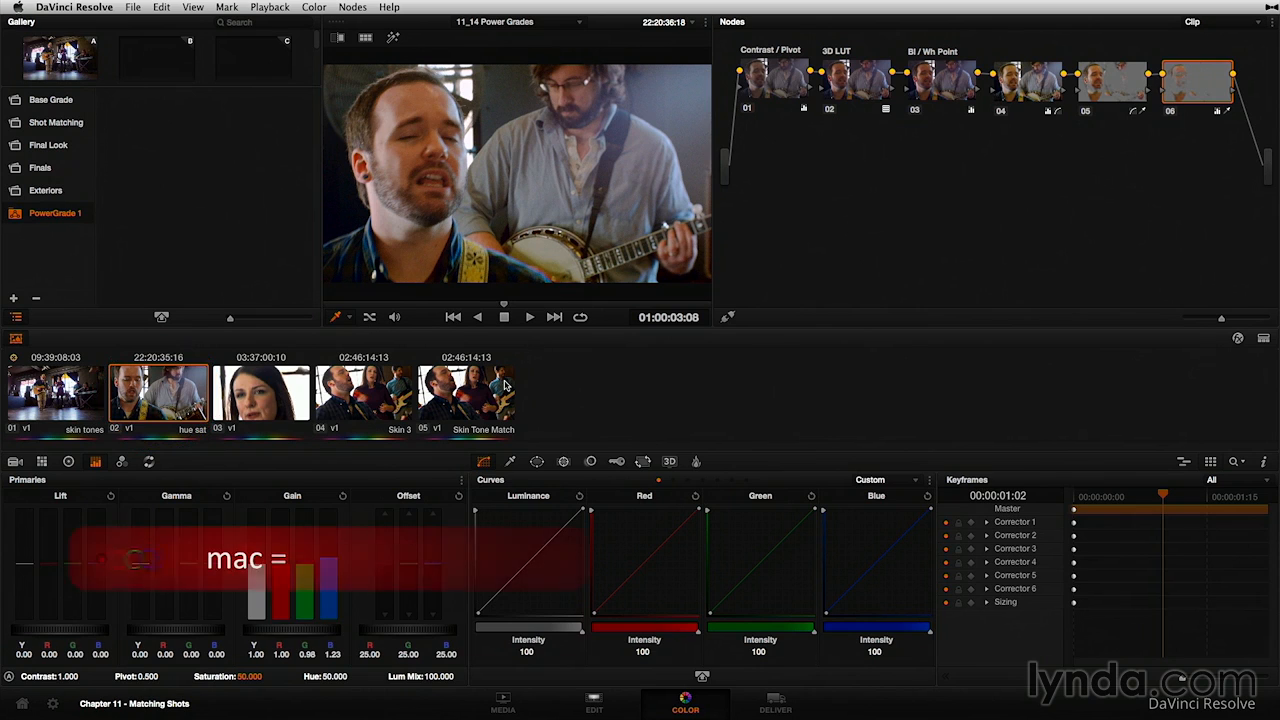
{"action": "key", "text": "alt+super+g"}
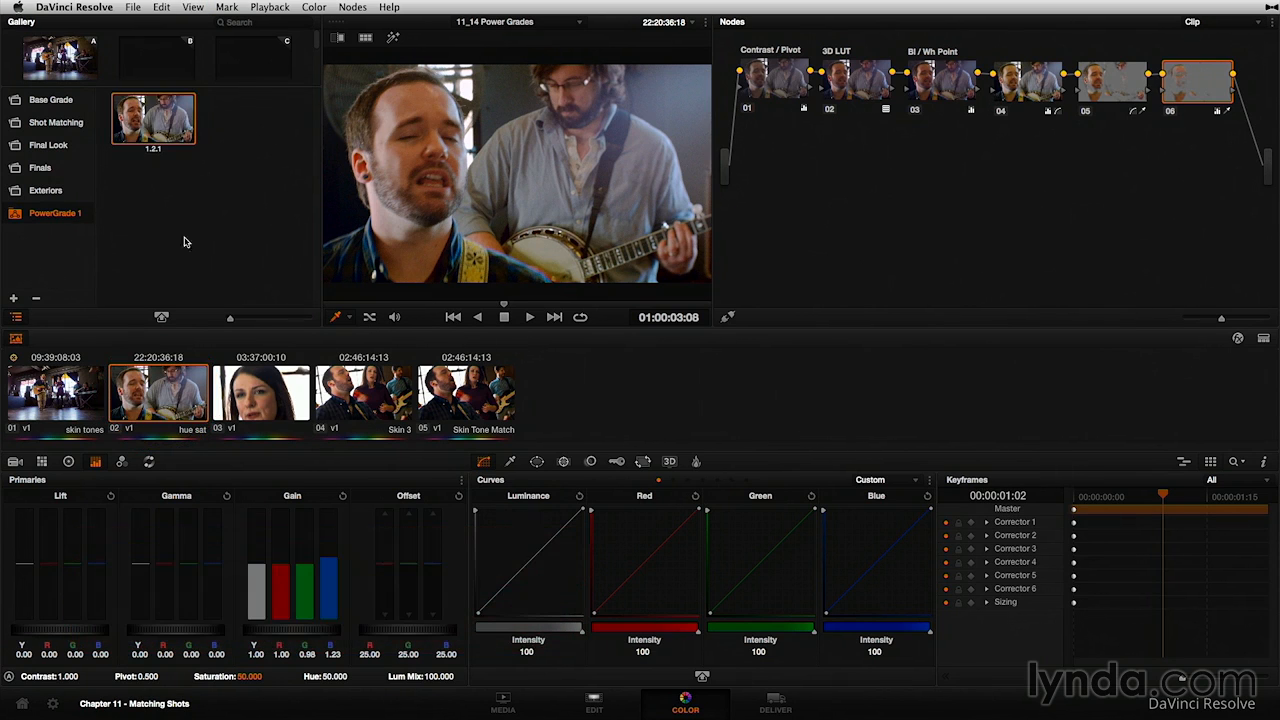
Review the contents of the Shot Matching, Exteriors, Finals, Final Look and Base Grade albums, returning to PowerGrade 1.
{"action": "left_click", "coordinate": [55, 124]}
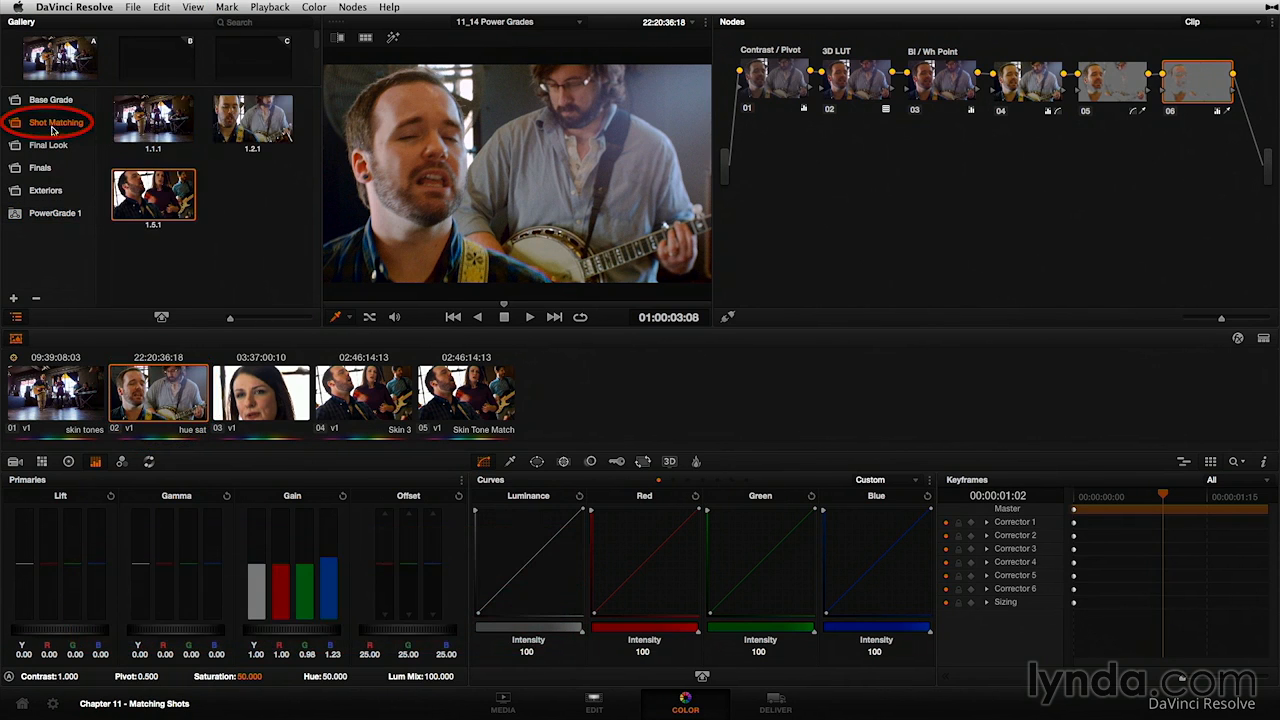
{"action": "left_click", "coordinate": [45, 190]}
{"action": "left_click", "coordinate": [40, 167]}
{"action": "left_click", "coordinate": [48, 145]}
{"action": "left_click", "coordinate": [55, 124]}
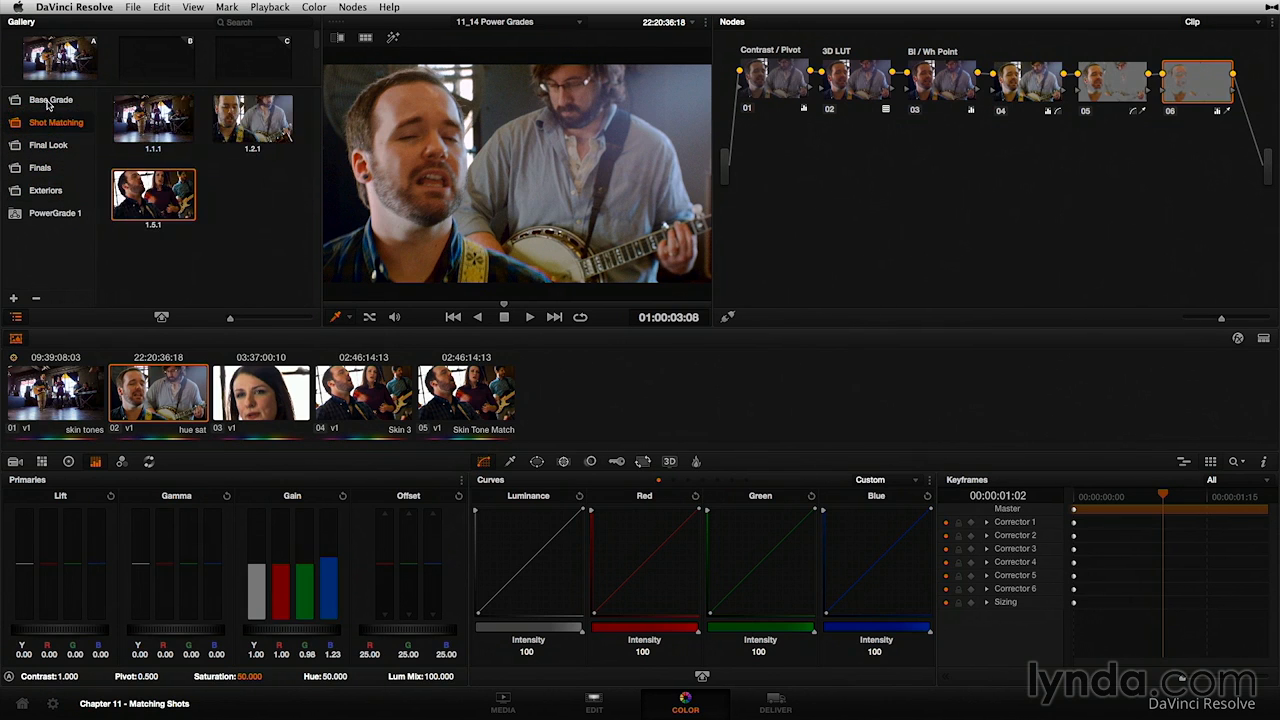
{"action": "left_click", "coordinate": [48, 104]}
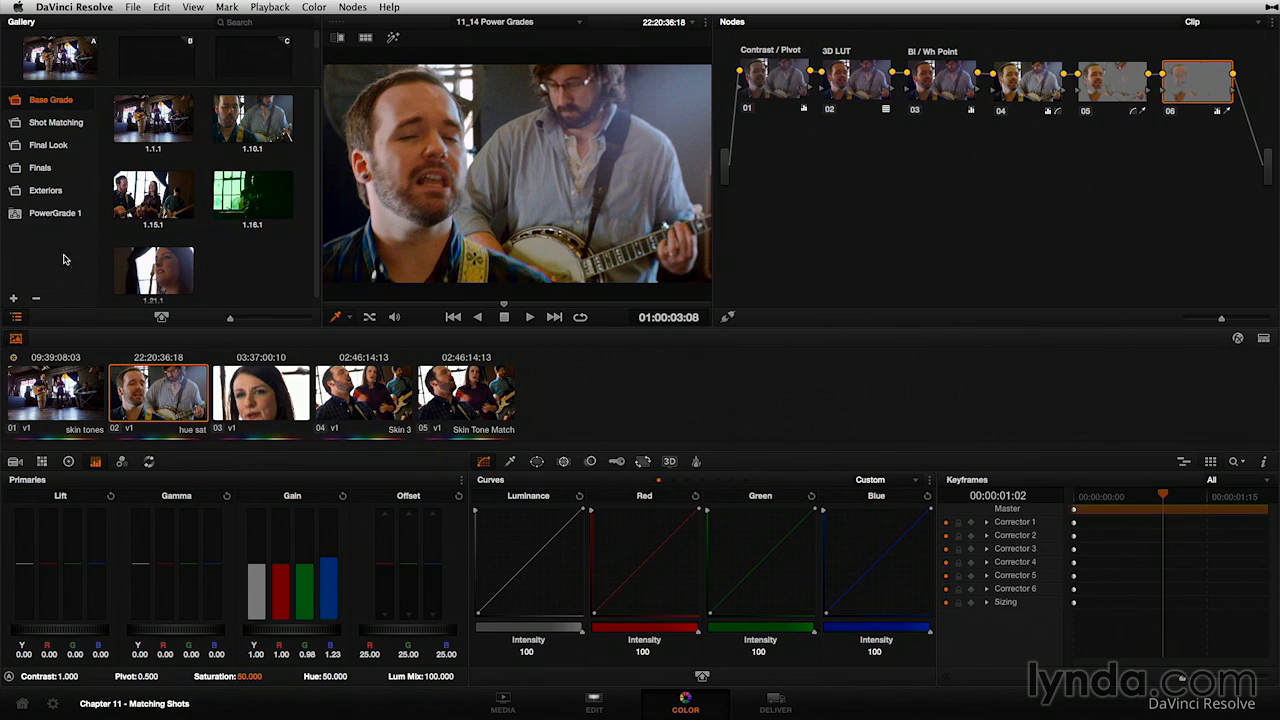
{"action": "left_click", "coordinate": [50, 214]}
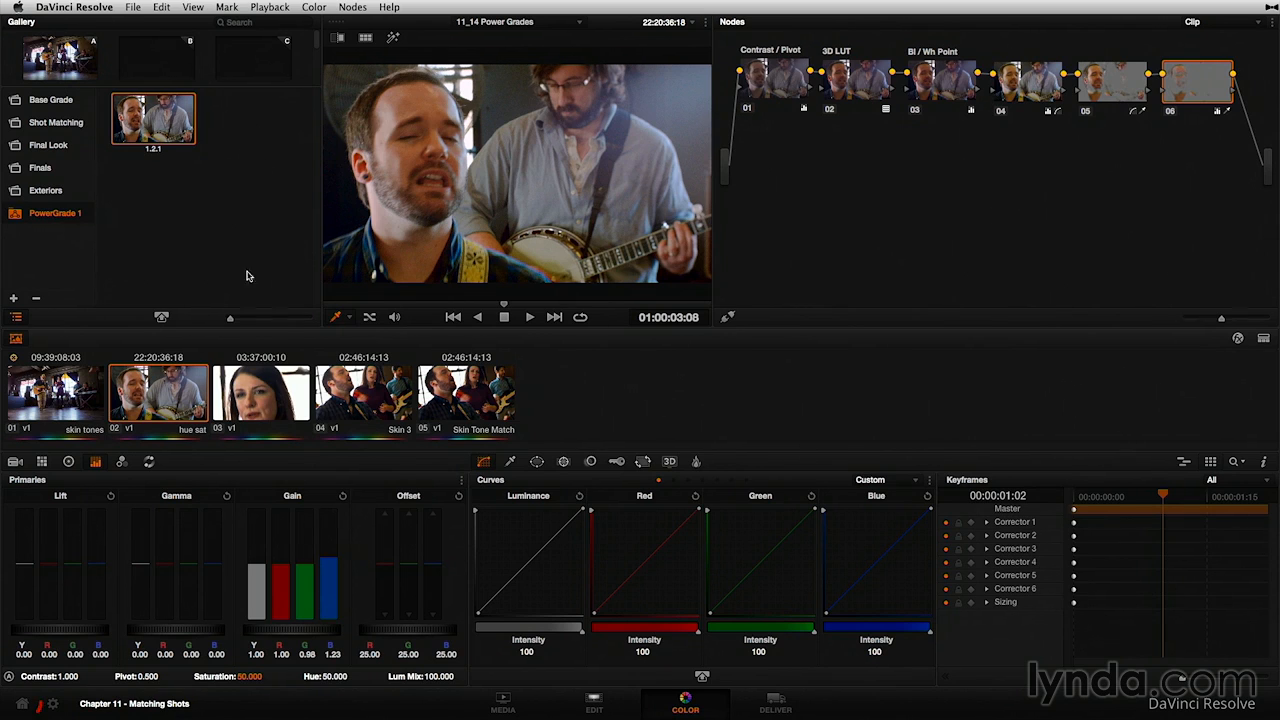
Browse the project list in the Project Manager and close it without switching projects.
{"action": "left_click", "coordinate": [23, 707]}
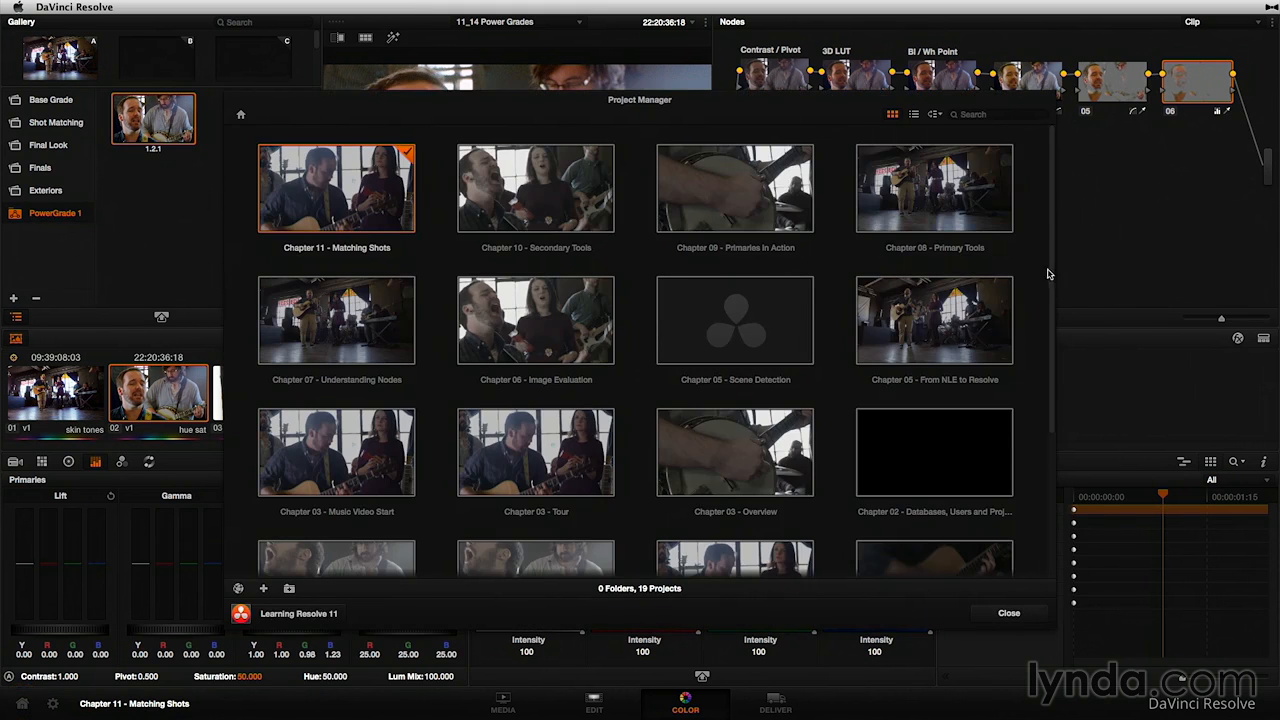
{"action": "scroll", "coordinate": [1051, 276], "scroll_direction": "down", "scroll_amount": 5}
{"action": "left_click", "coordinate": [1010, 613]}
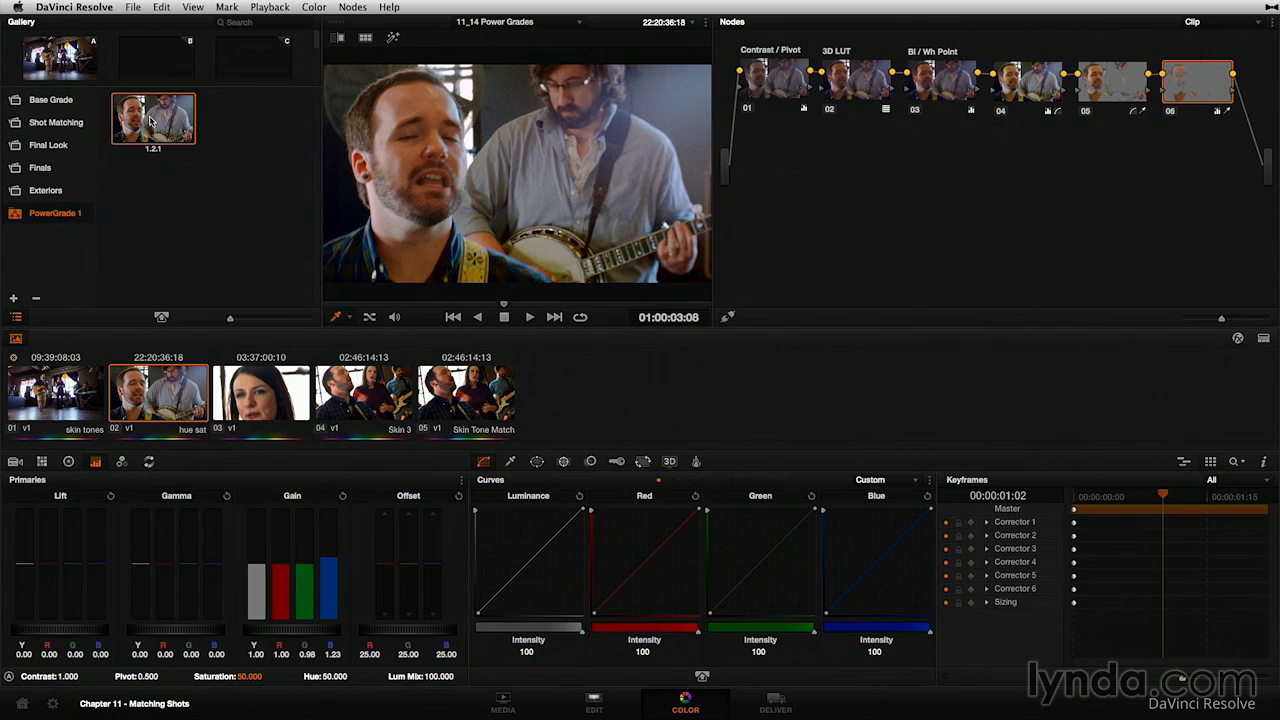
Delete the full-grade still from the PowerGrade 1 album.
{"action": "right_click", "coordinate": [150, 120]}
{"action": "left_click", "coordinate": [186, 199]}
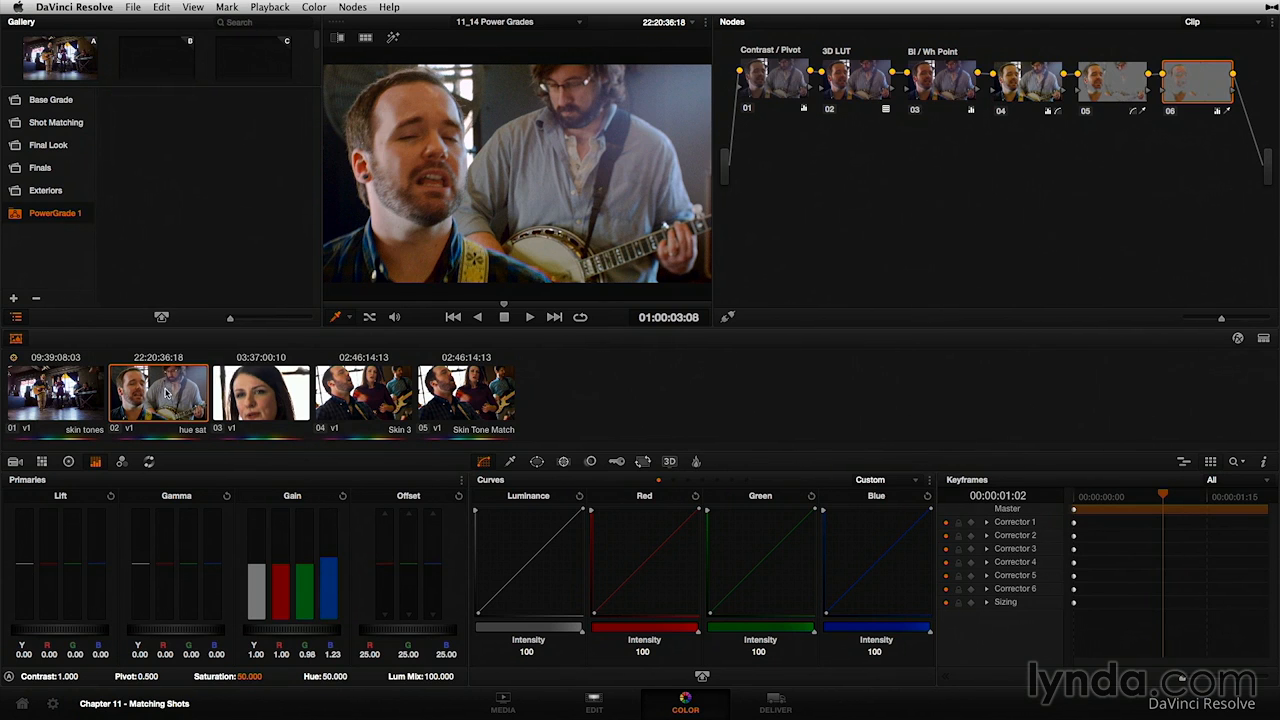
Inspect node 05's HSL qualifier settings on the second clip, temporarily highlighting the isolated skin in the viewer.
{"action": "left_click", "coordinate": [1112, 90]}
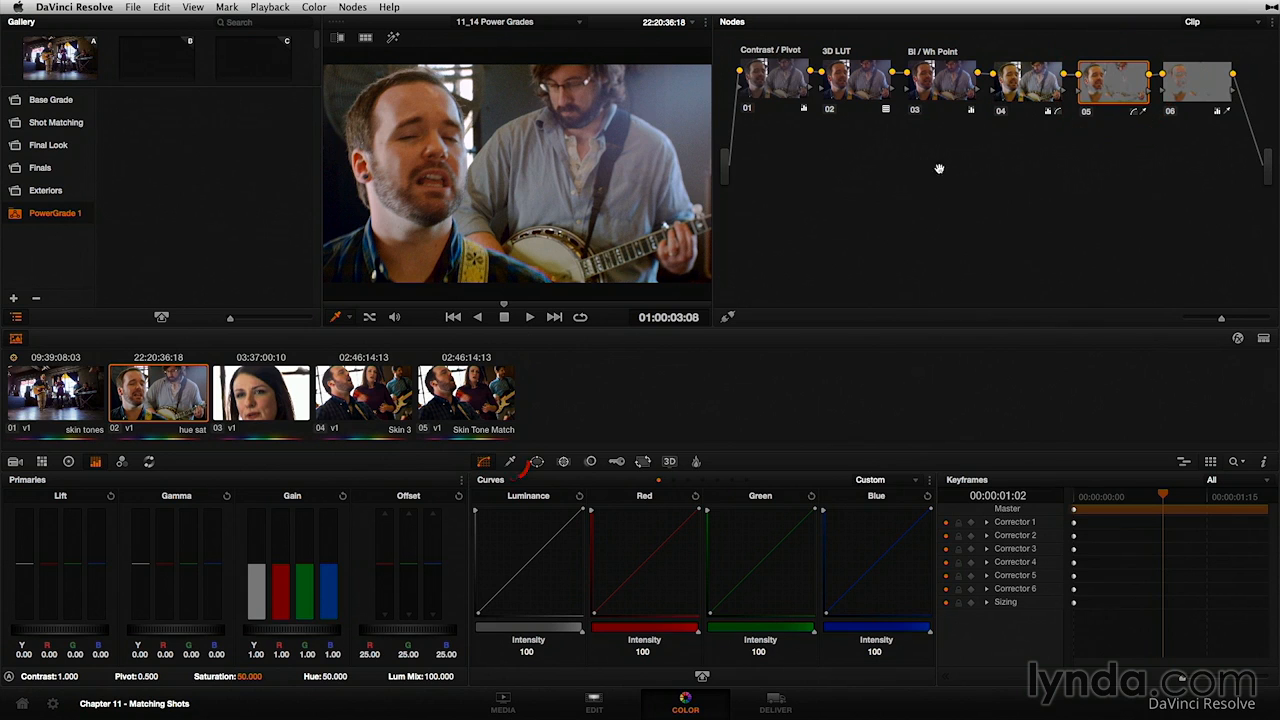
{"action": "left_click", "coordinate": [510, 461]}
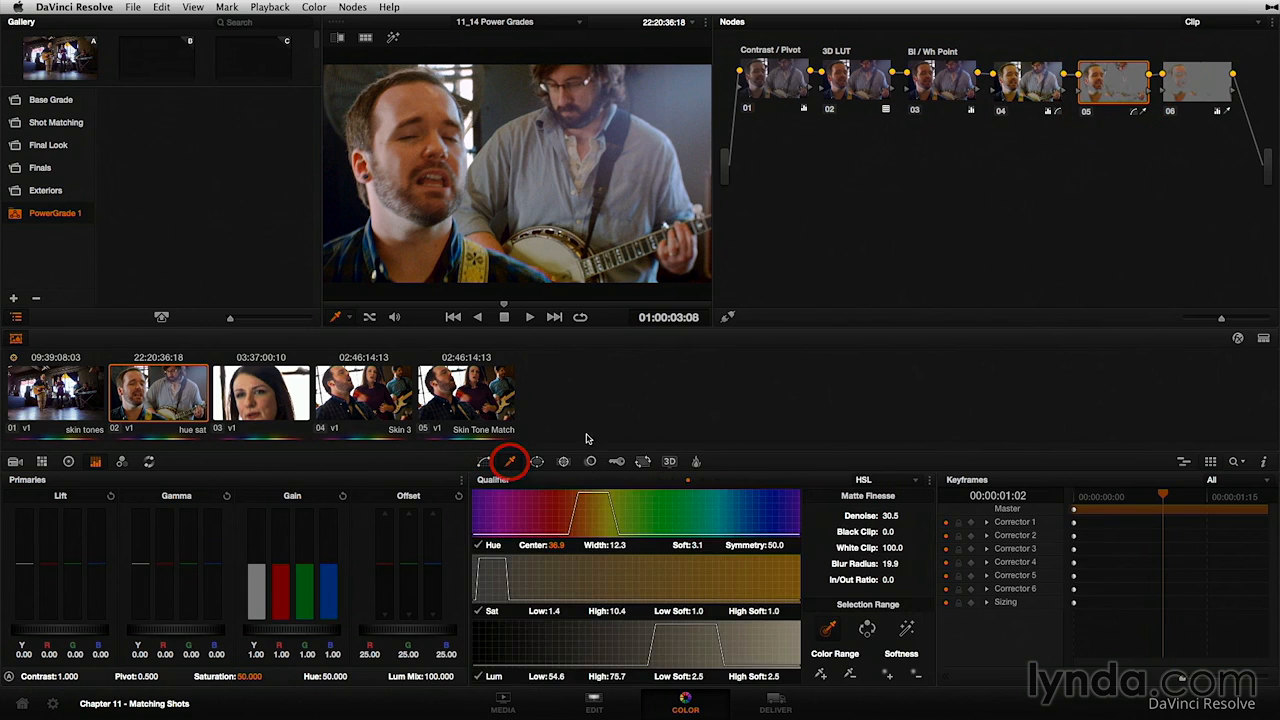
{"action": "key", "text": "shift+h"}
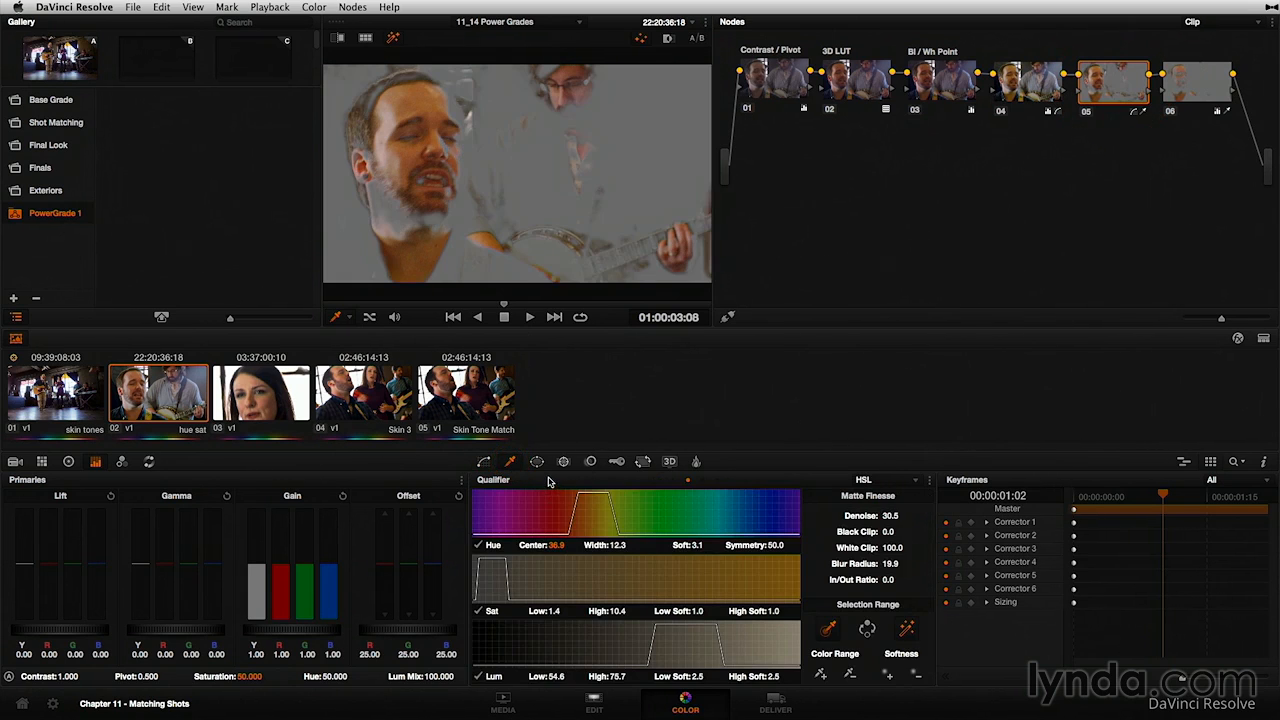
{"action": "key", "text": "shift+h"}
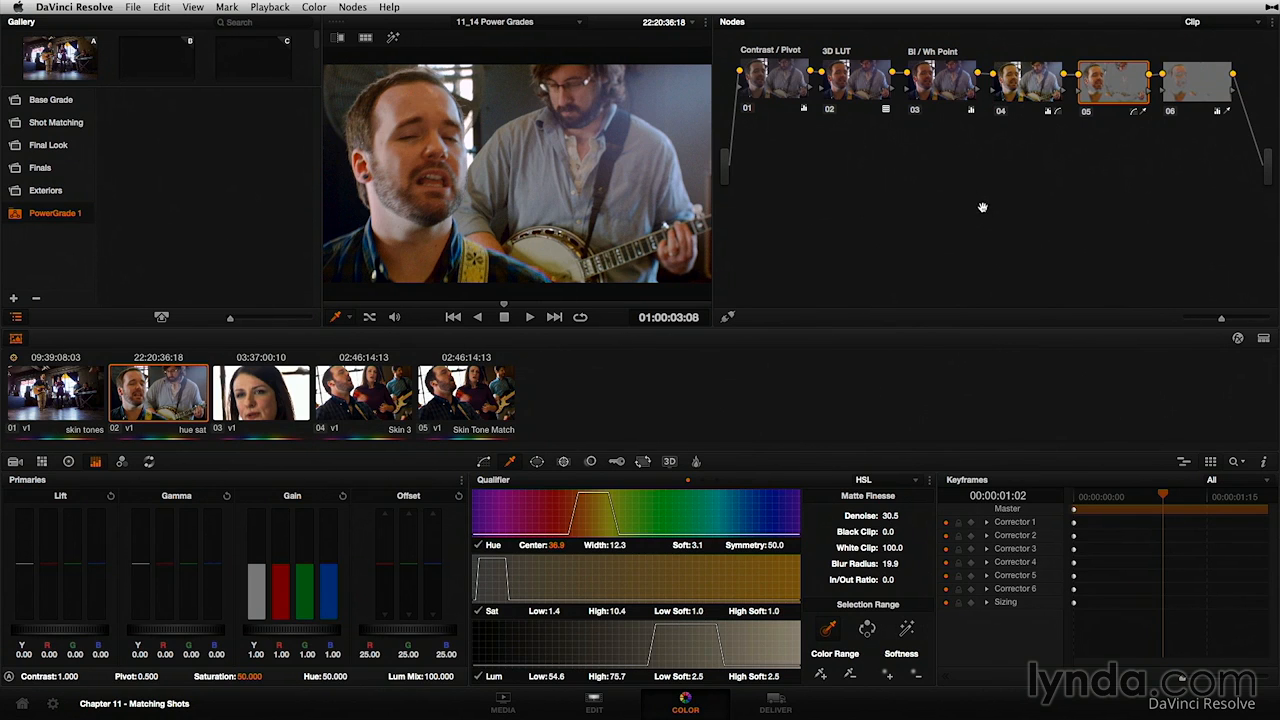
{"action": "left_click_drag", "start_coordinate": [1110, 89], "coordinate": [1112, 88]}
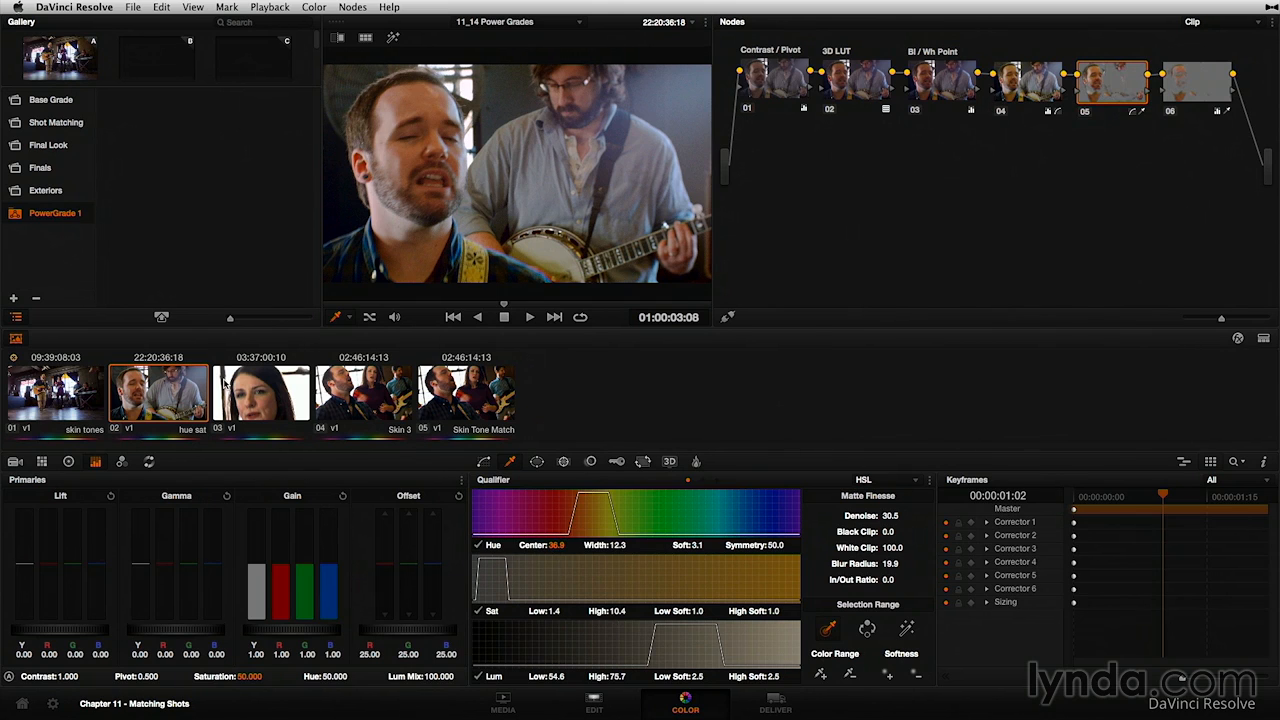
Create a new local version of the second clip's grade named Skin Qualifier.
{"action": "right_click", "coordinate": [148, 393]}
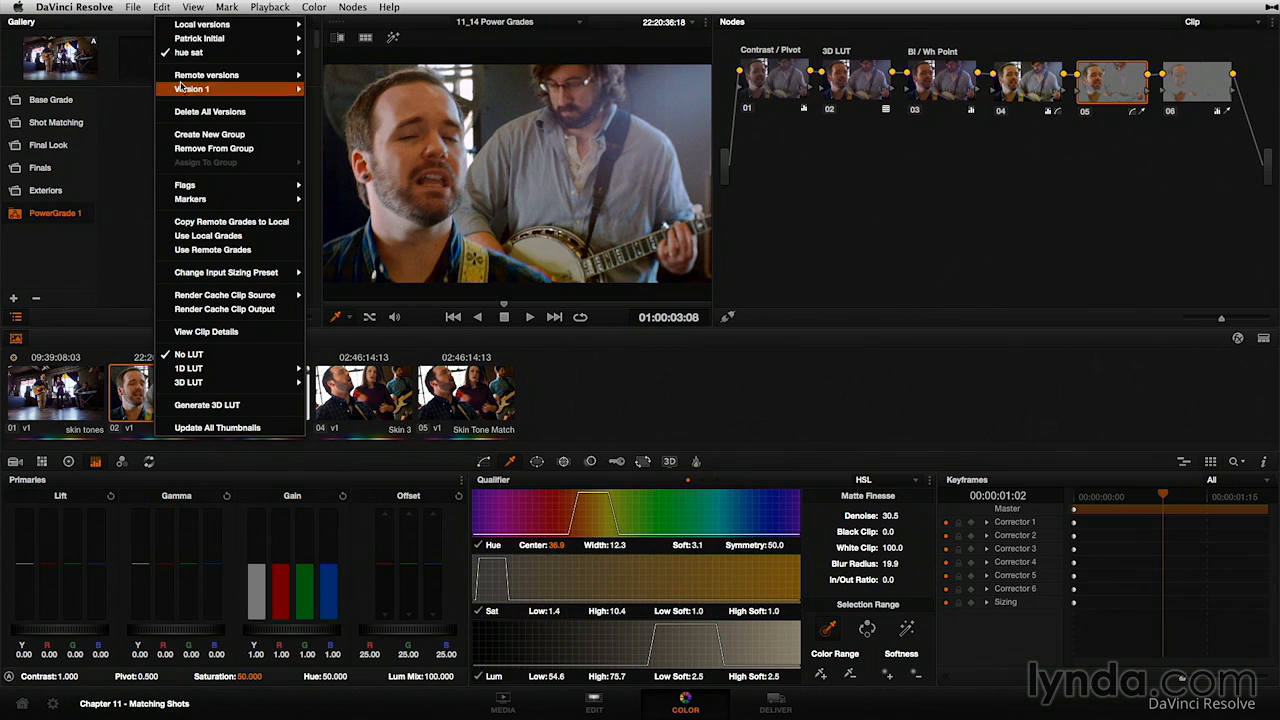
{"action": "mouse_move", "coordinate": [212, 24]}
{"action": "left_click", "coordinate": [360, 27]}
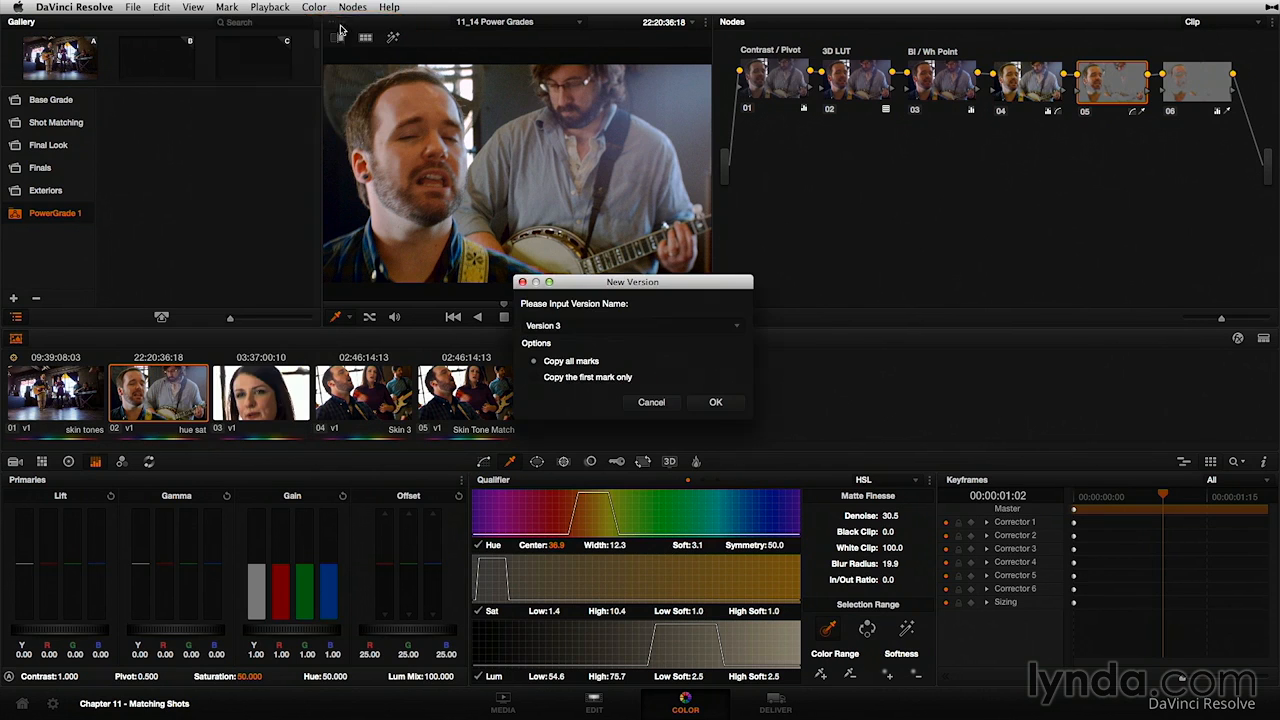
{"action": "triple_click", "coordinate": [576, 324]}
{"action": "type", "text": "Skin Qualifier"}
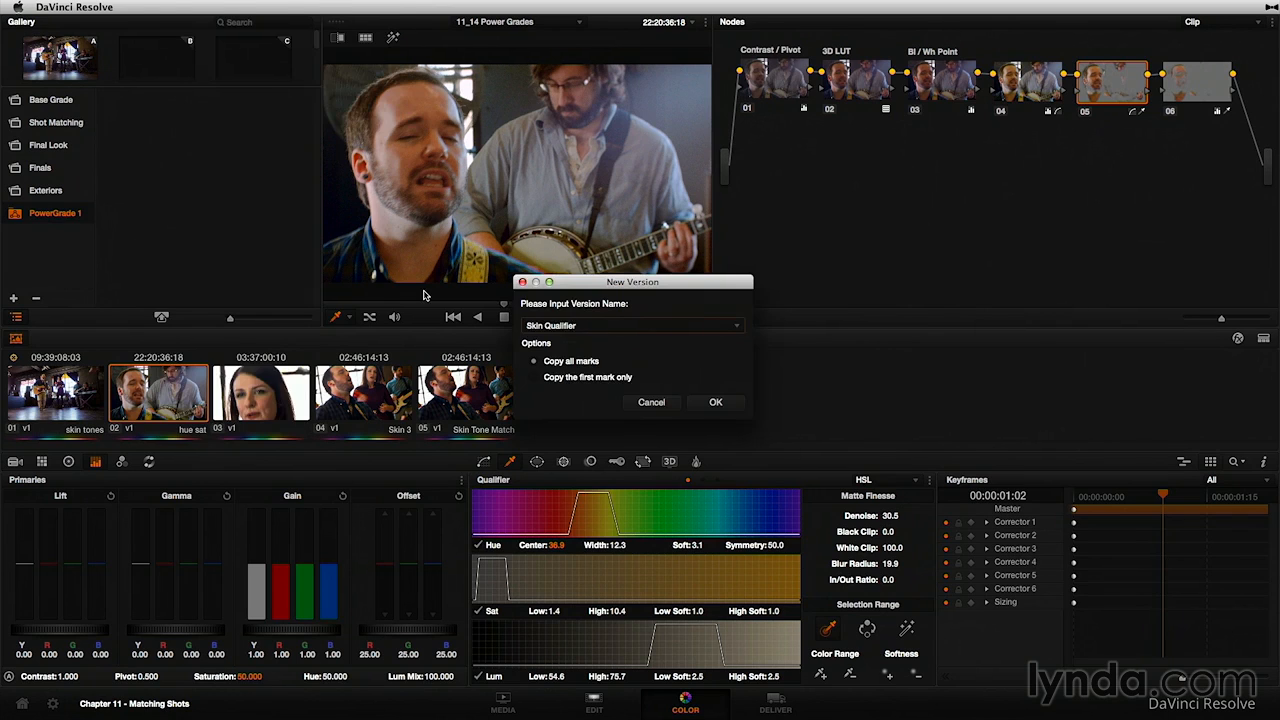
{"action": "key", "text": "Return"}
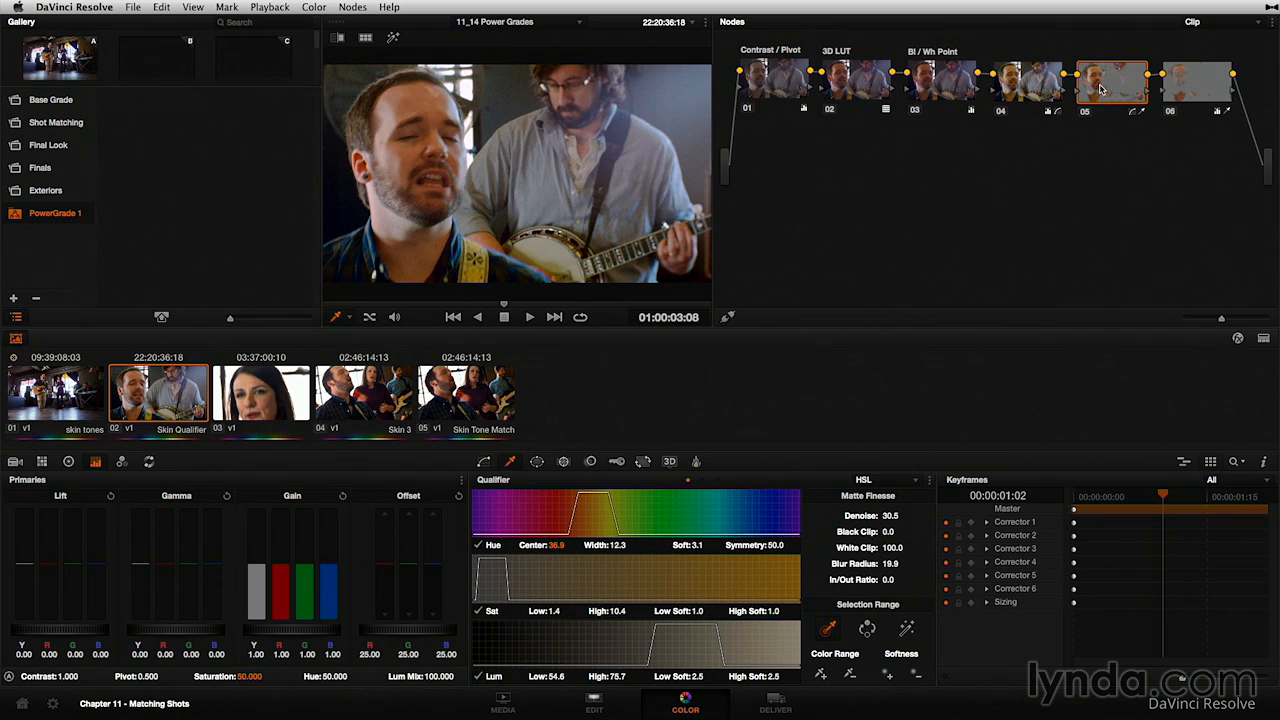
Delete every node from the second clip except skin qualifier node 05, and reposition the remaining node near the graph's input.
{"action": "right_click", "coordinate": [775, 82]}
{"action": "left_click", "coordinate": [815, 110]}
{"action": "right_click", "coordinate": [840, 82]}
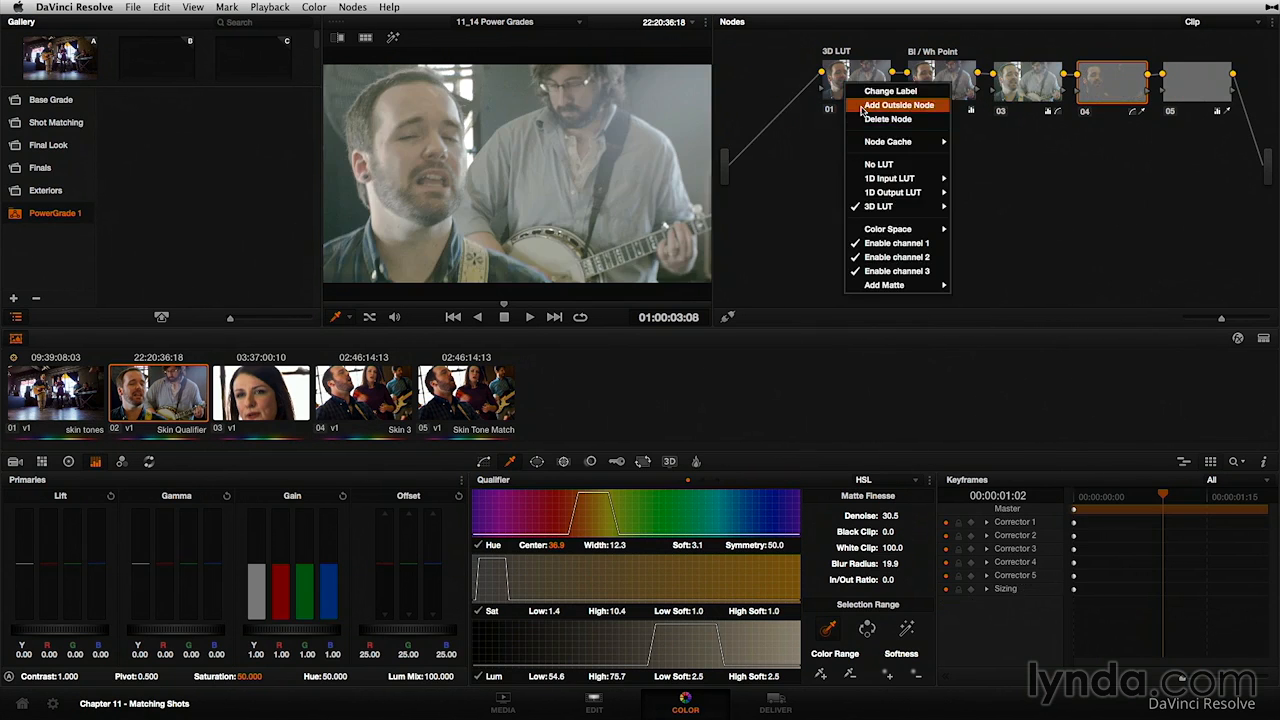
{"action": "left_click", "coordinate": [876, 116]}
{"action": "right_click", "coordinate": [940, 74]}
{"action": "left_click", "coordinate": [952, 108]}
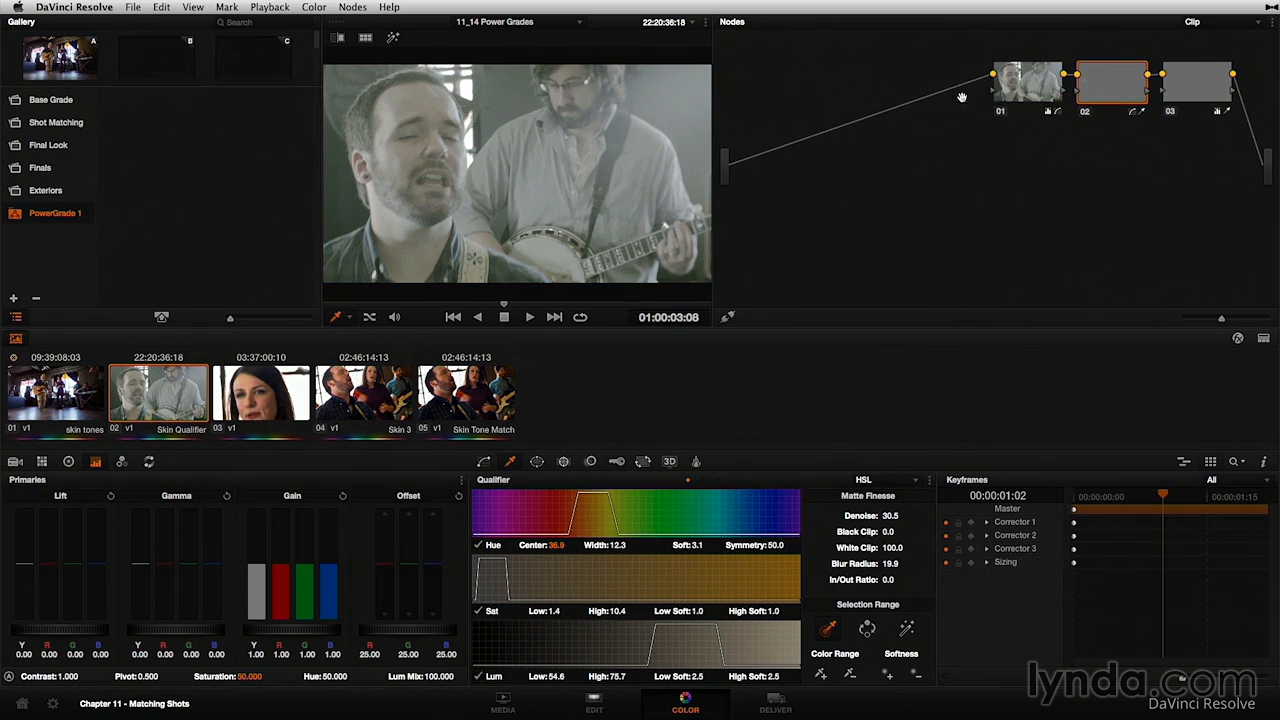
{"action": "right_click", "coordinate": [1016, 80]}
{"action": "left_click", "coordinate": [1028, 113]}
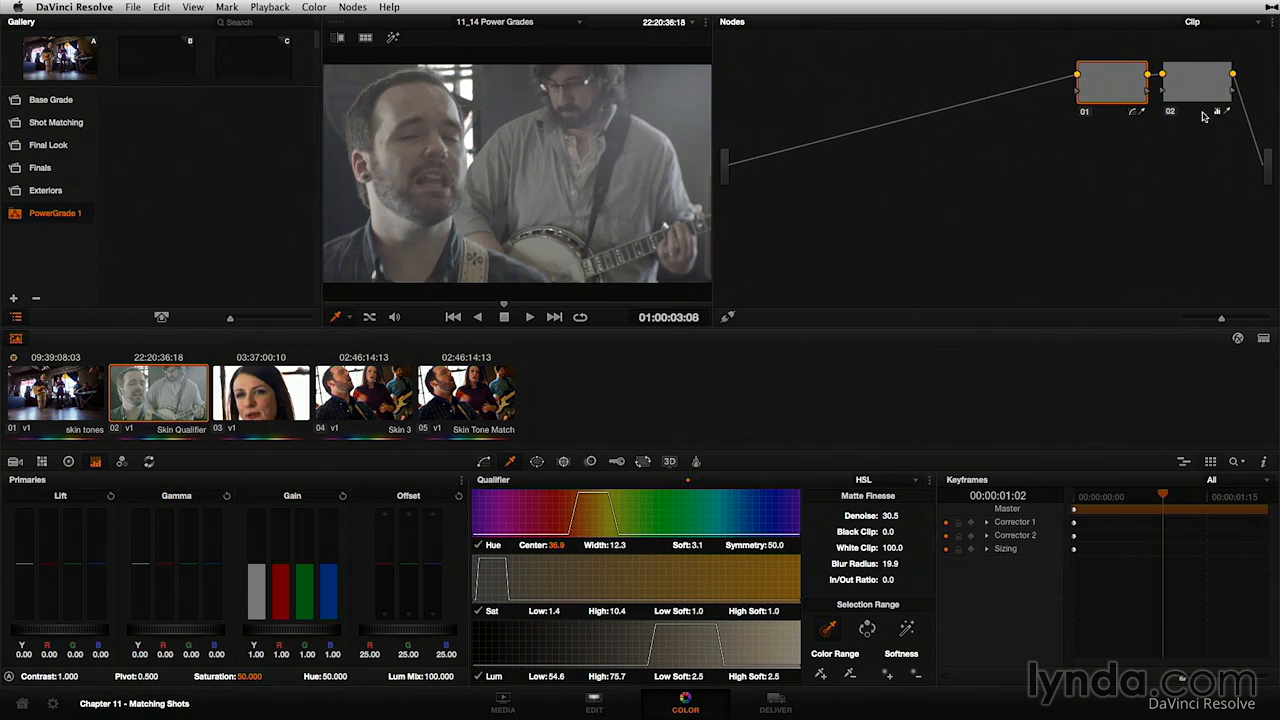
{"action": "right_click", "coordinate": [1190, 86]}
{"action": "left_click", "coordinate": [1197, 121]}
{"action": "left_click_drag", "start_coordinate": [1113, 88], "coordinate": [842, 96]}
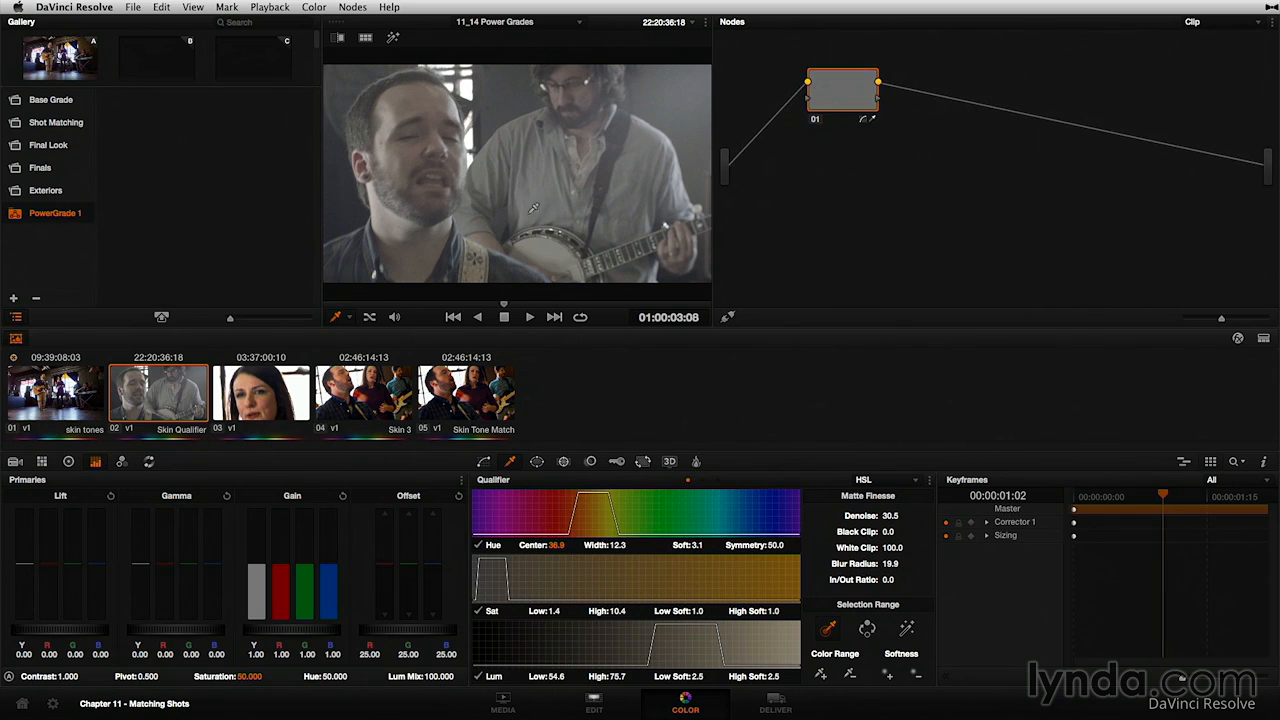
{"action": "left_click_drag", "start_coordinate": [830, 99], "coordinate": [839, 101]}
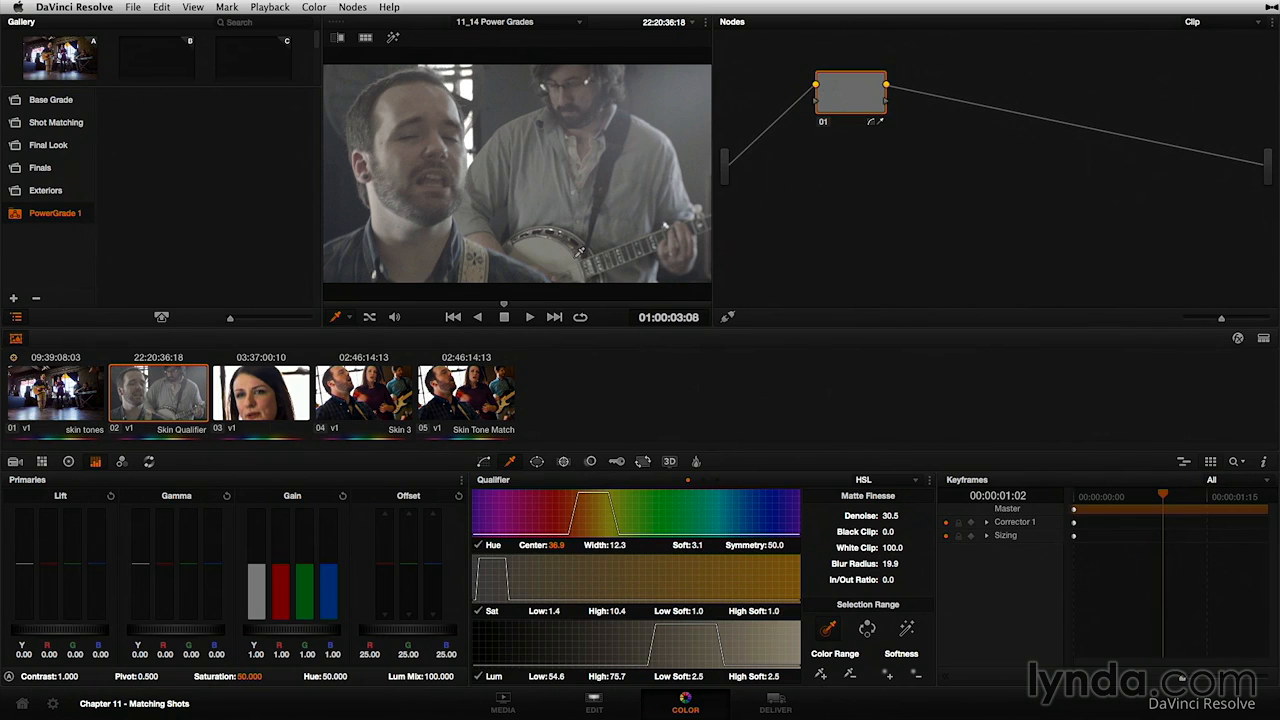
Grab a still of the single-node skin grade into PowerGrade 1 and label it Skin Qualification.
{"action": "key", "text": "alt+super+g"}
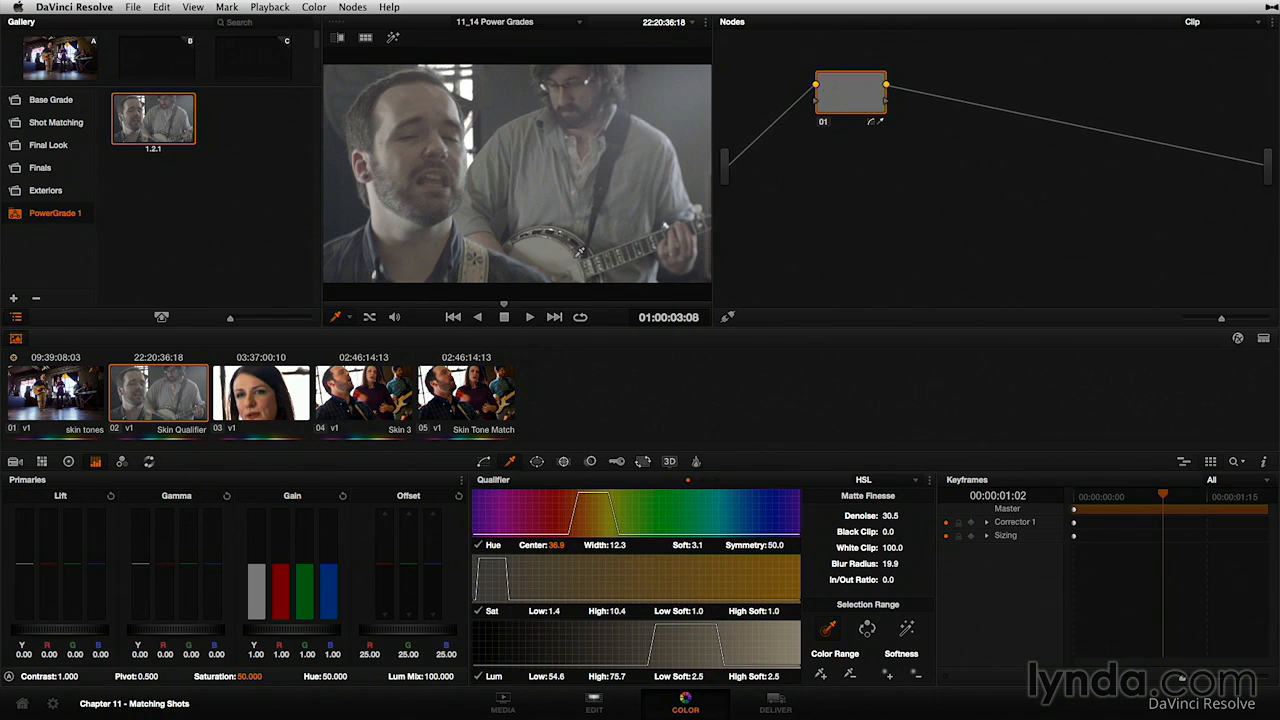
{"action": "right_click", "coordinate": [148, 127]}
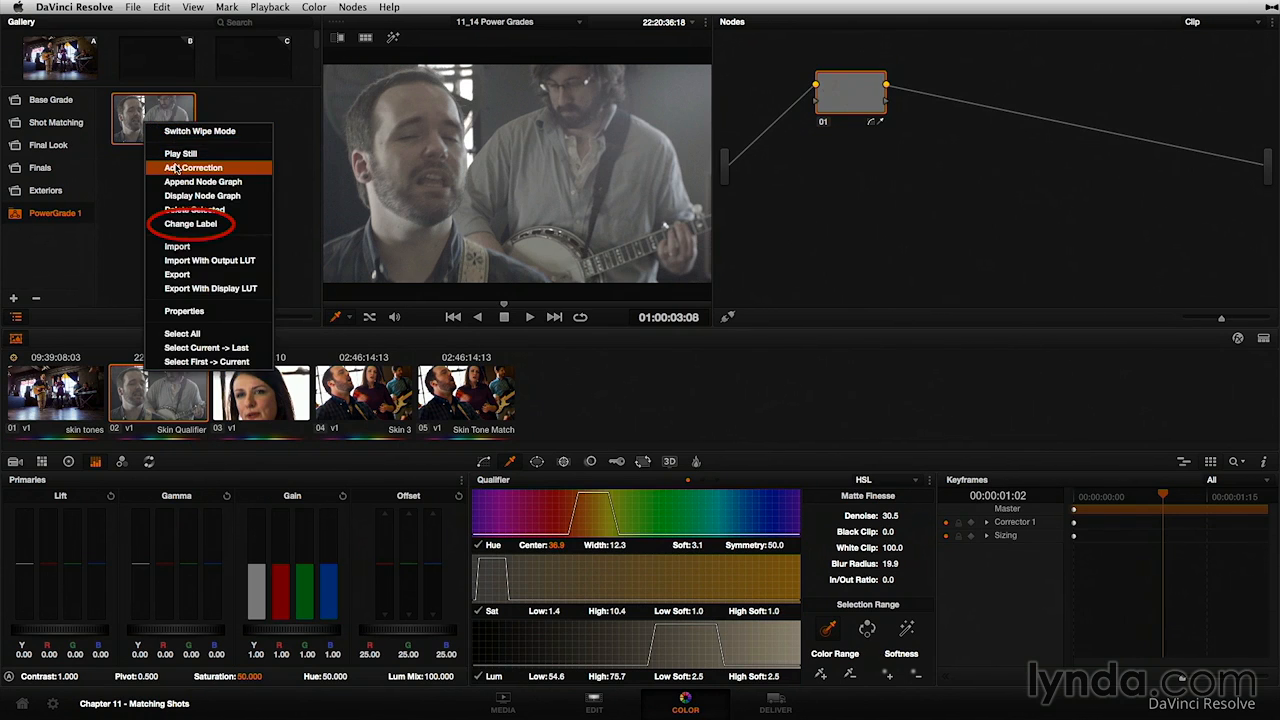
{"action": "left_click", "coordinate": [204, 226]}
{"action": "type", "text": "Skin Qualification"}
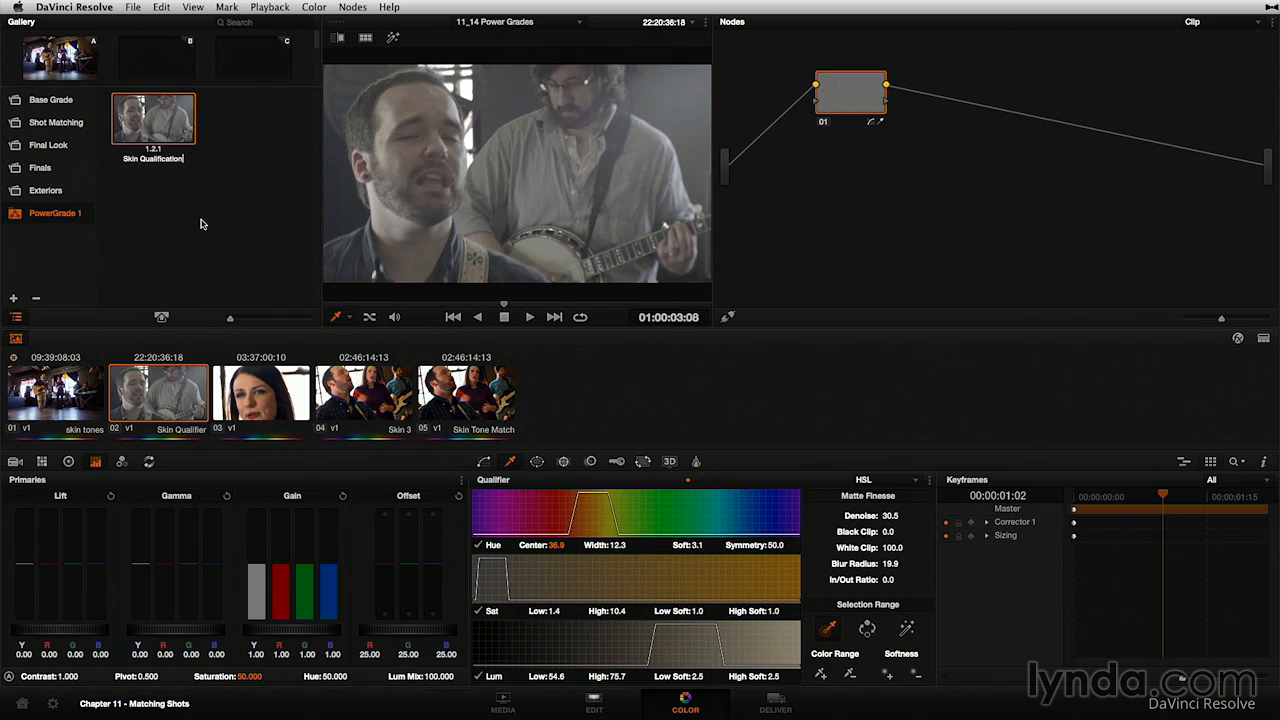
{"action": "key", "text": "Return"}
Switch the second clip back to its hue sat local version.
{"action": "right_click", "coordinate": [147, 428]}
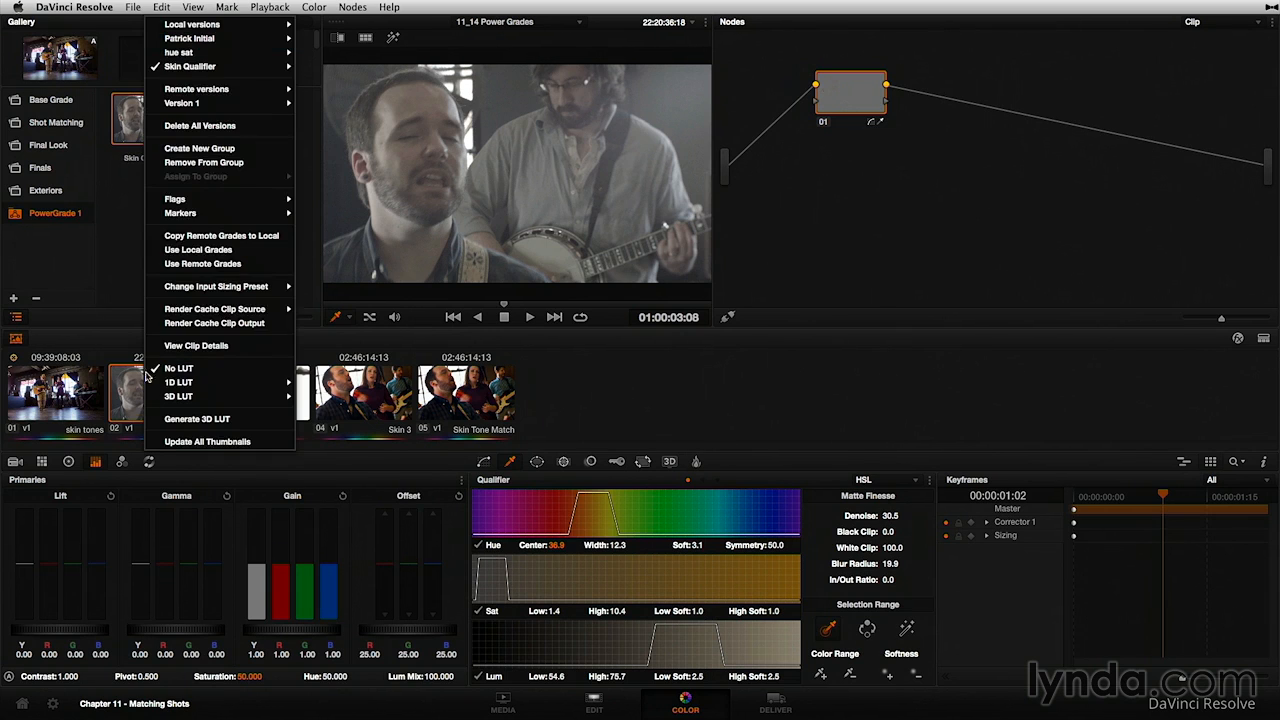
{"action": "mouse_move", "coordinate": [180, 54]}
{"action": "left_click", "coordinate": [314, 55]}
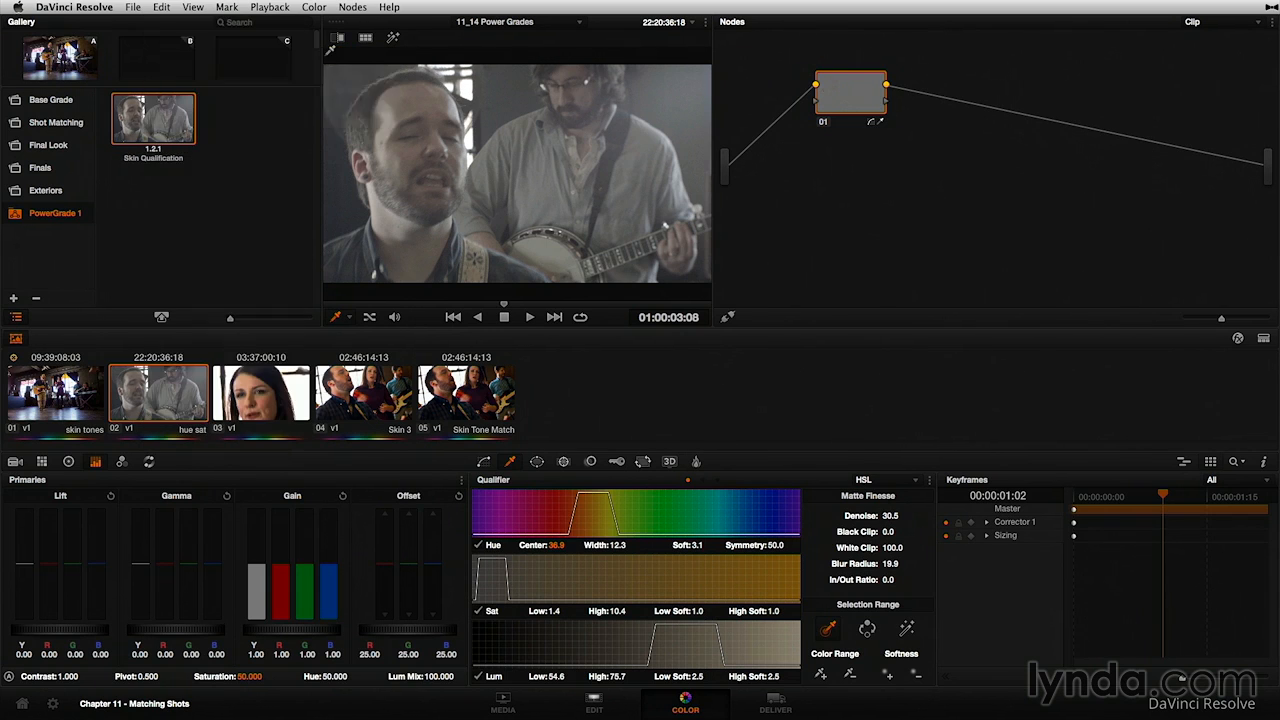
Append the Skin Qualification power grade to the third clip as a node after the 3D Lut node.
{"action": "left_click", "coordinate": [255, 403]}
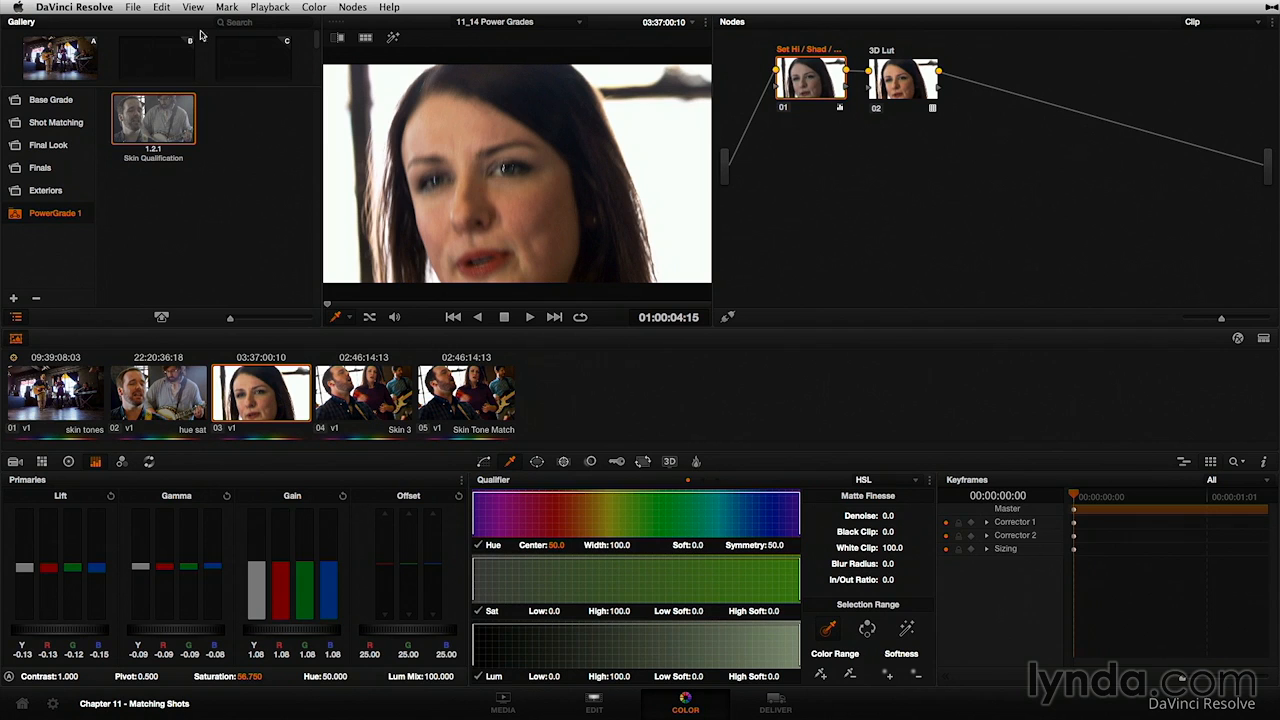
{"action": "left_click_drag", "start_coordinate": [147, 118], "coordinate": [1003, 95]}
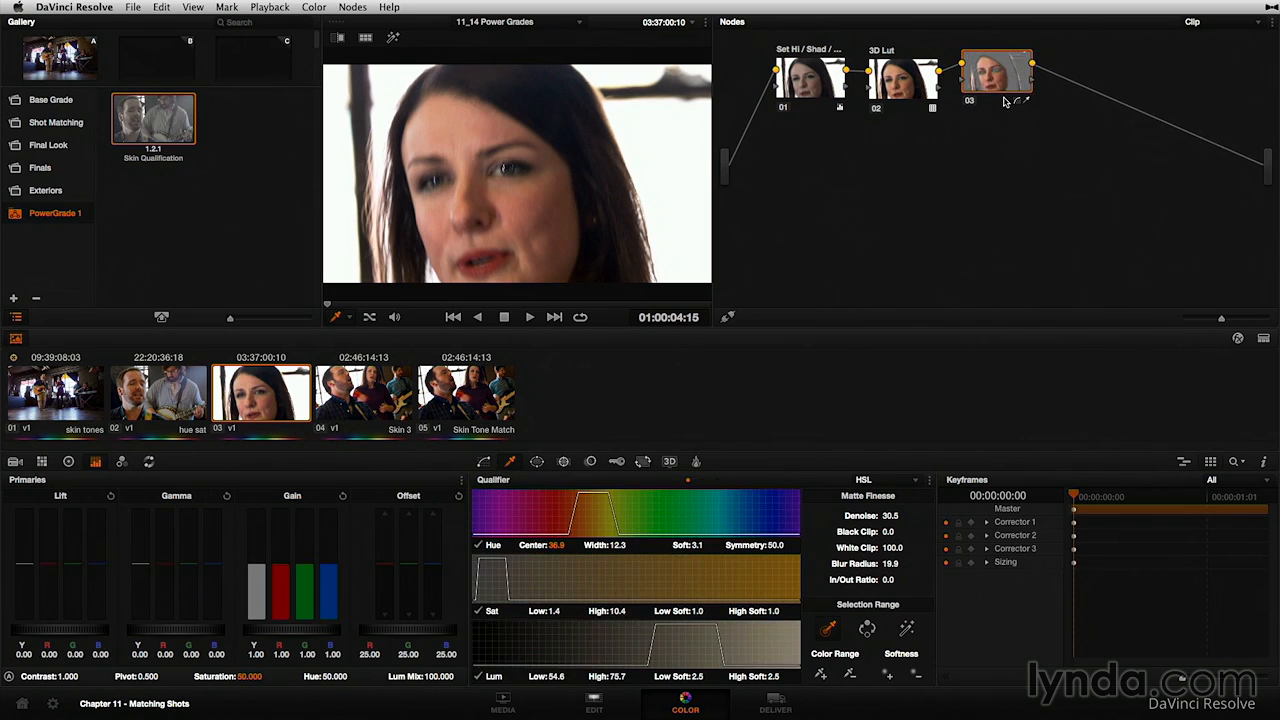
Preview the appended node's highlighted skin selection on the third clip and delete that node.
{"action": "key", "text": "shift+h"}
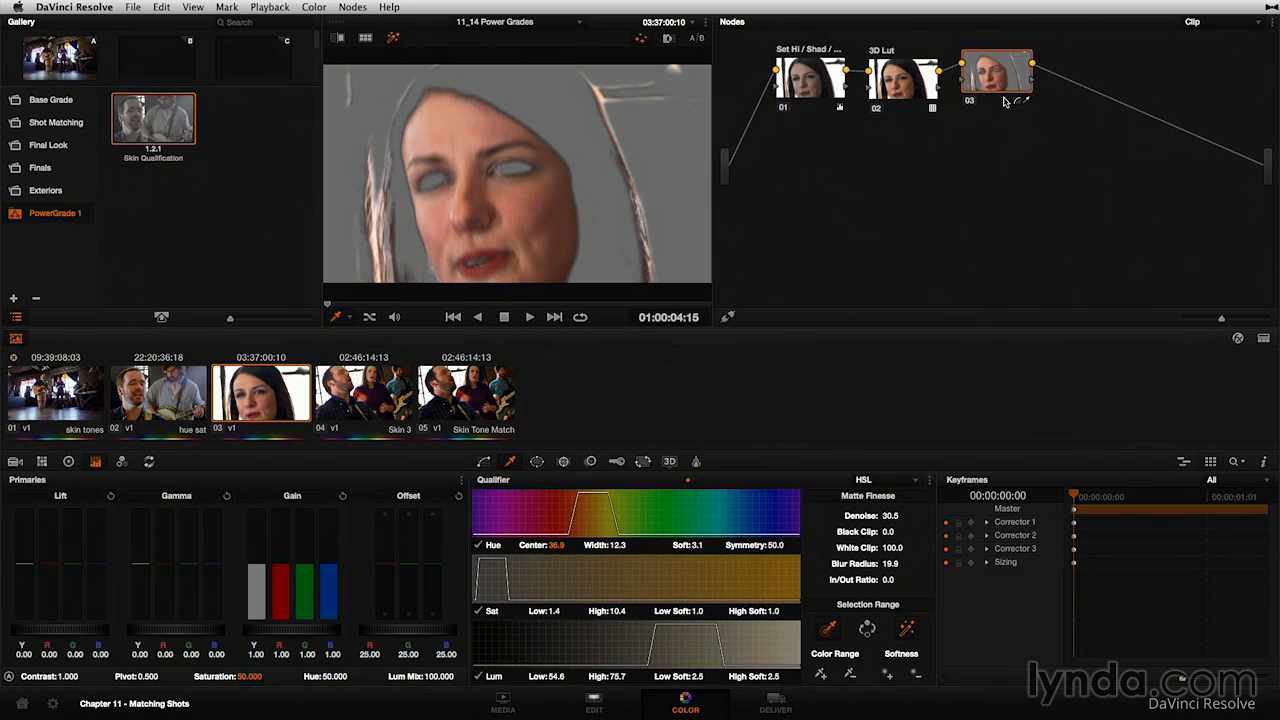
{"action": "key", "text": "shift+h"}
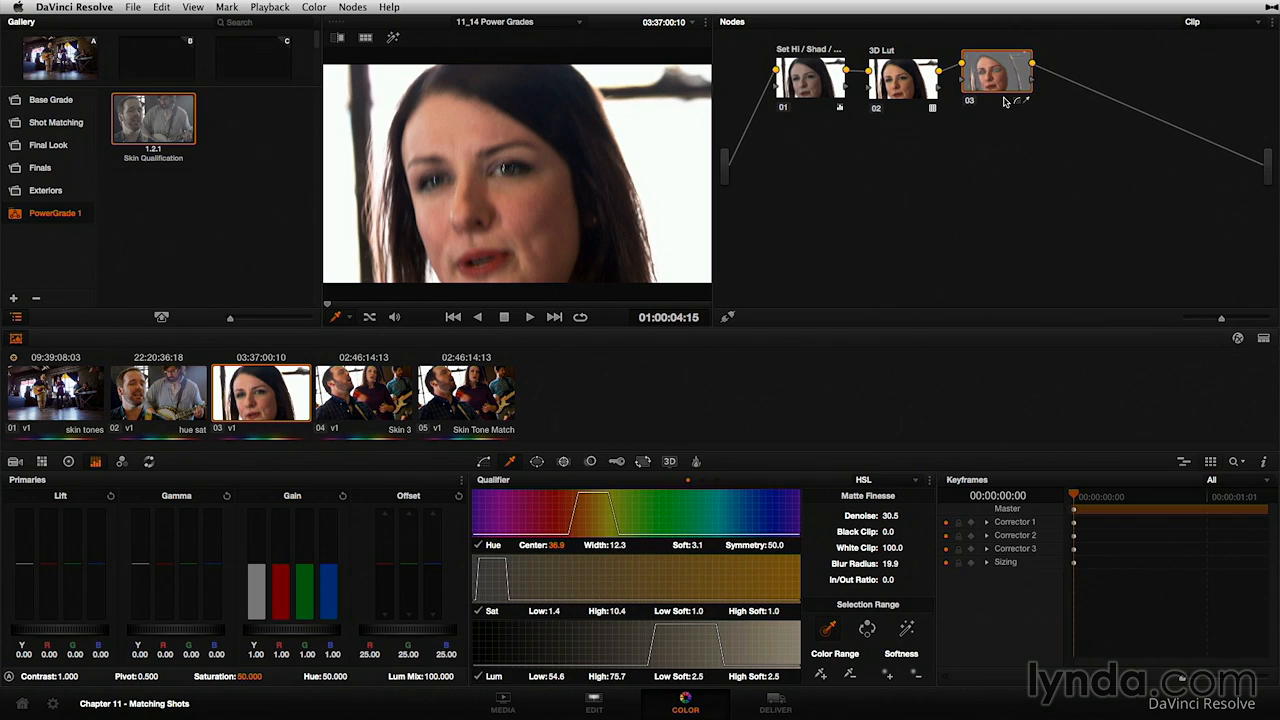
{"action": "key", "text": "Delete"}
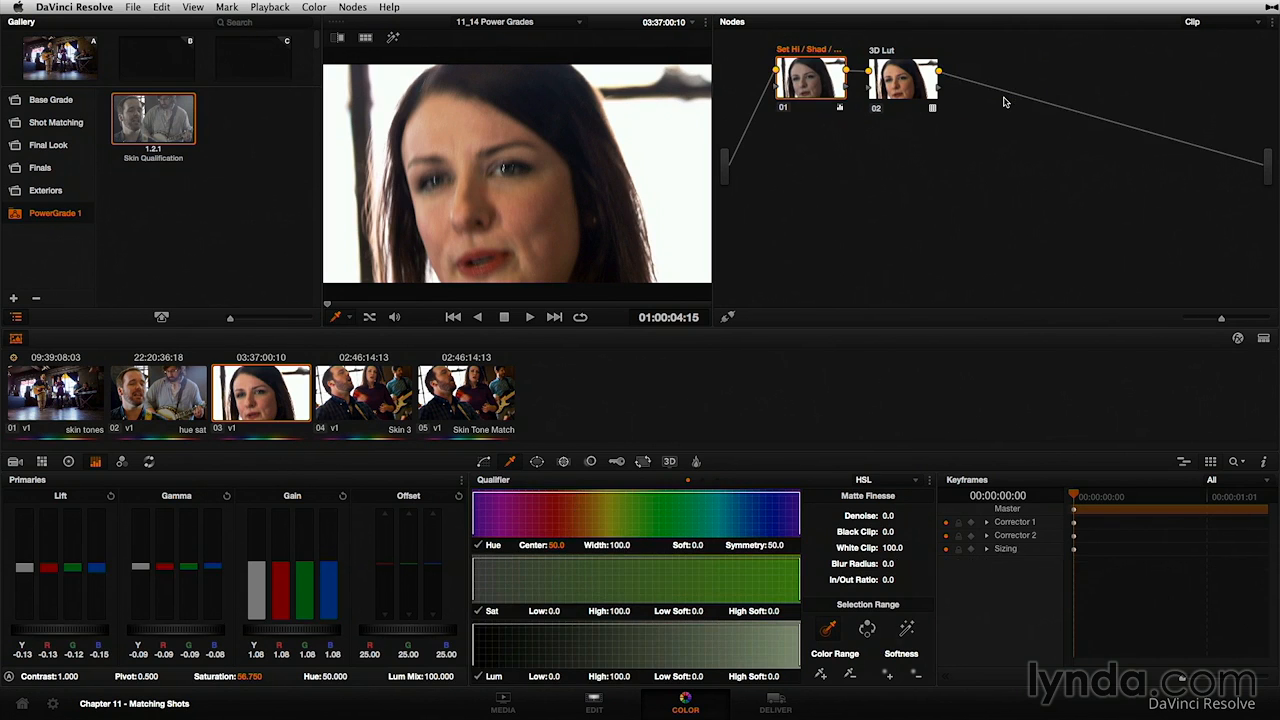
Append the Skin Qualification power grade to the third clip again and line up the added node beside the 3D Lut node.
{"action": "right_click", "coordinate": [150, 118]}
{"action": "left_click", "coordinate": [220, 180]}
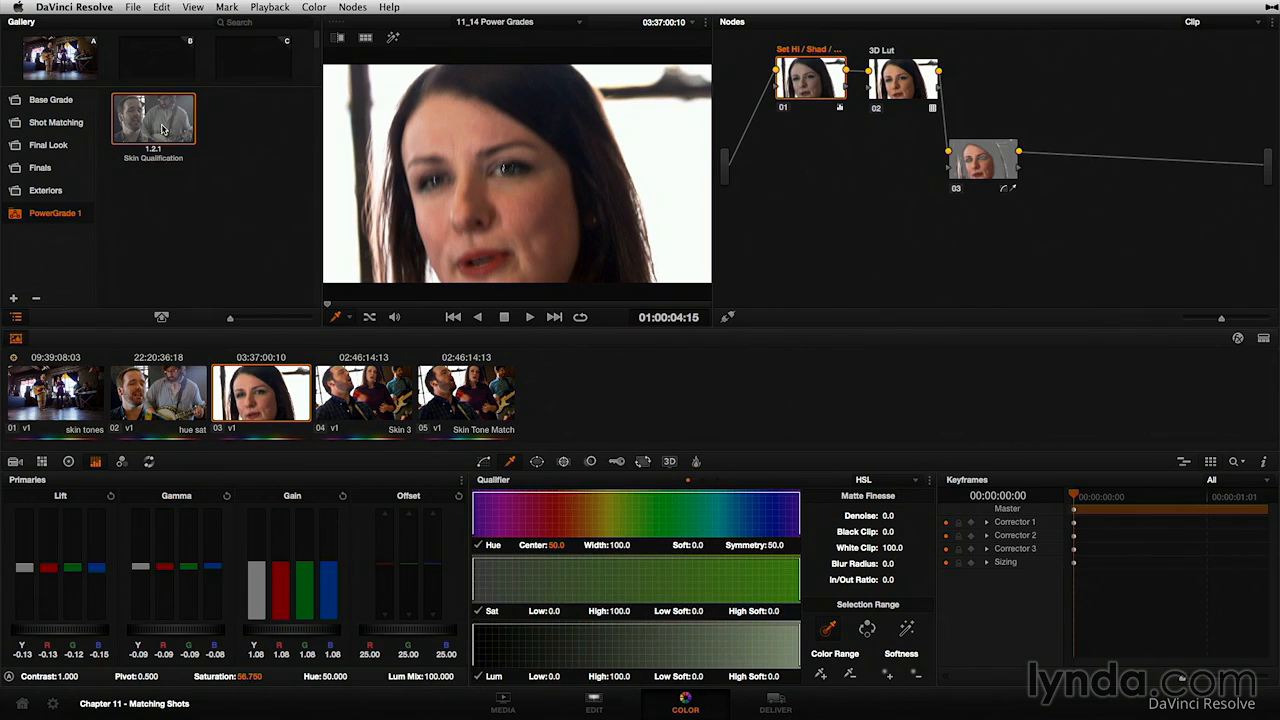
{"action": "left_click_drag", "start_coordinate": [985, 155], "coordinate": [985, 75]}
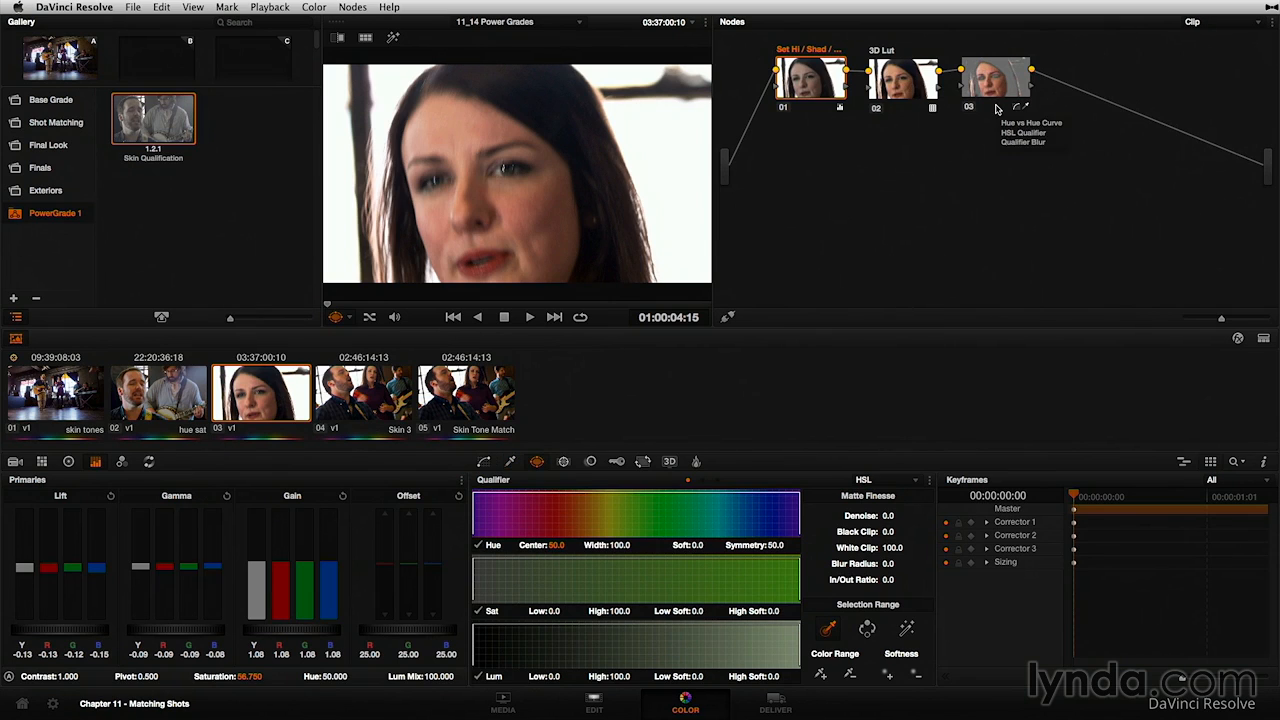
{"action": "left_click", "coordinate": [238, 133]}
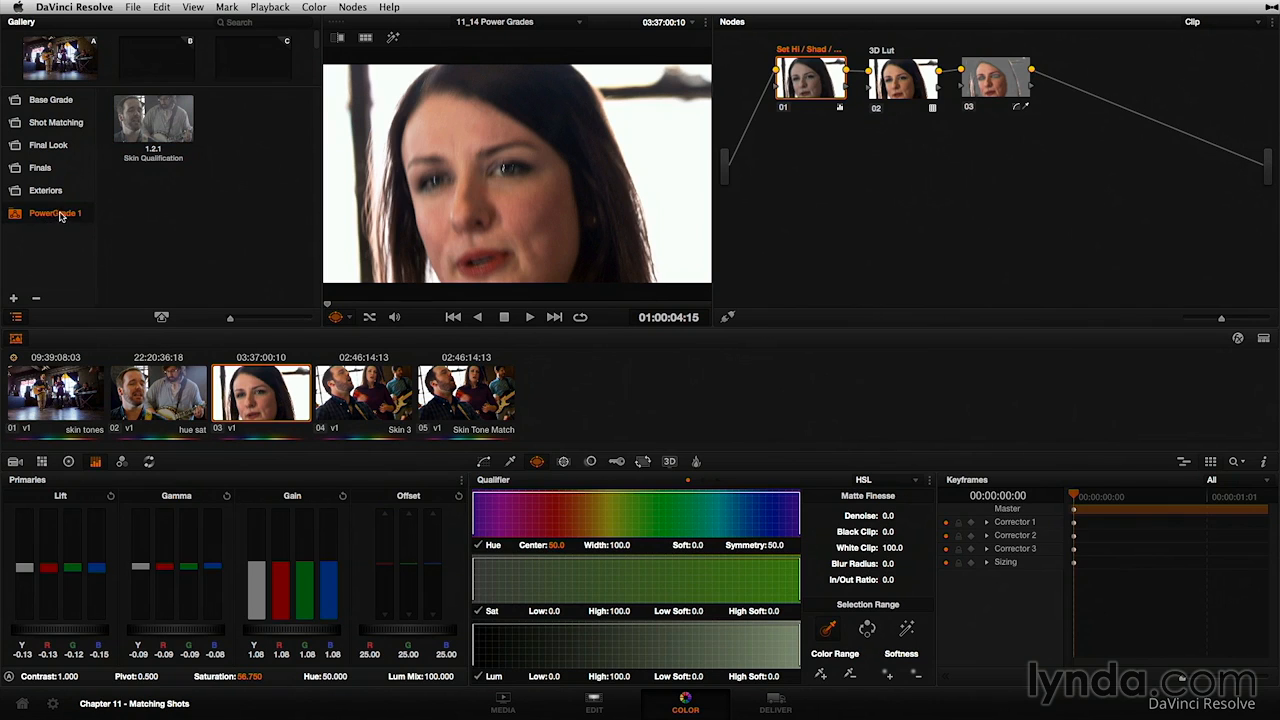
Add a second PowerGrade album to the gallery and rename the PowerGrade 1 album as Technical Nodes.
{"action": "right_click", "coordinate": [143, 204]}
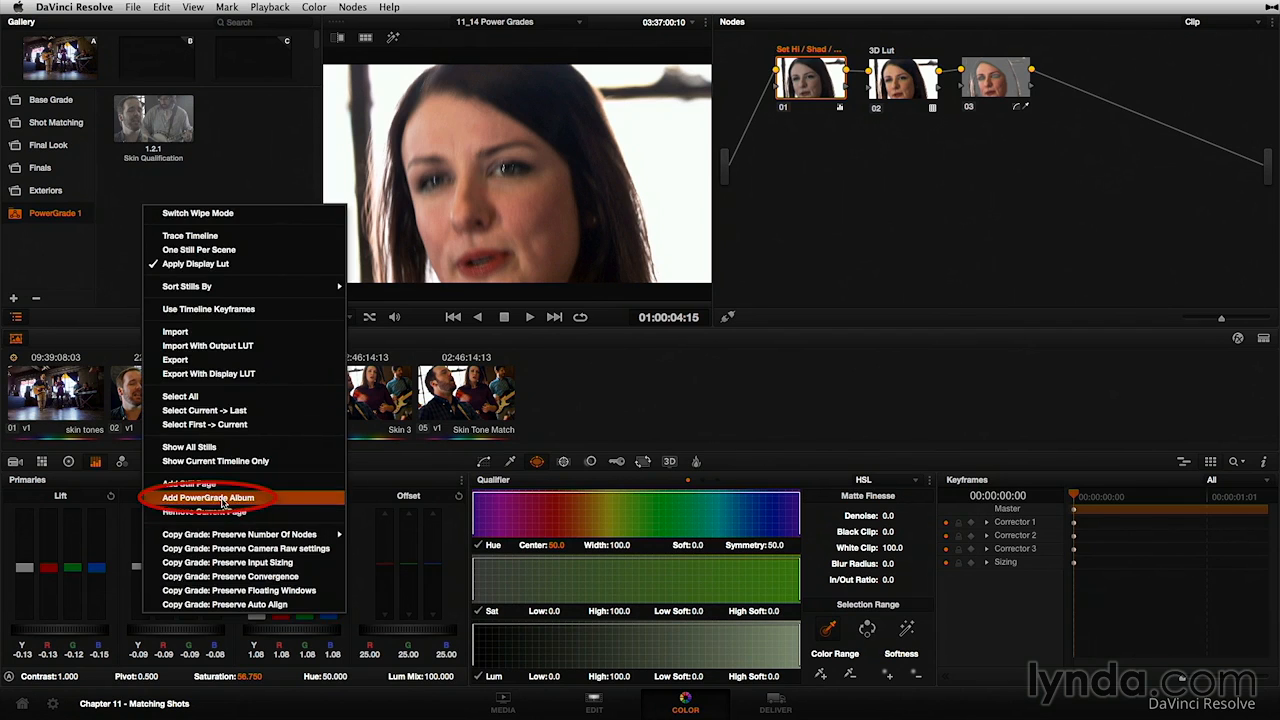
{"action": "left_click", "coordinate": [218, 497]}
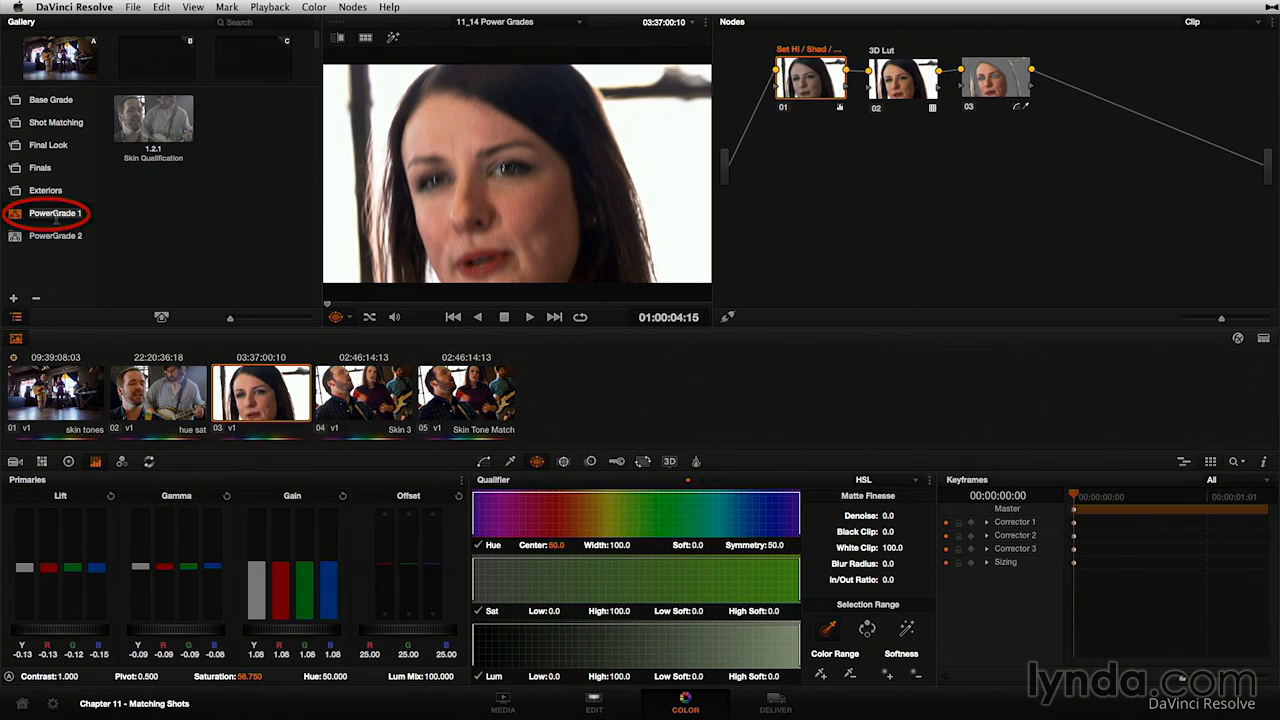
{"action": "left_click", "coordinate": [55, 214]}
{"action": "double_click", "coordinate": [55, 213]}
{"action": "type", "text": "Technical Nodes"}
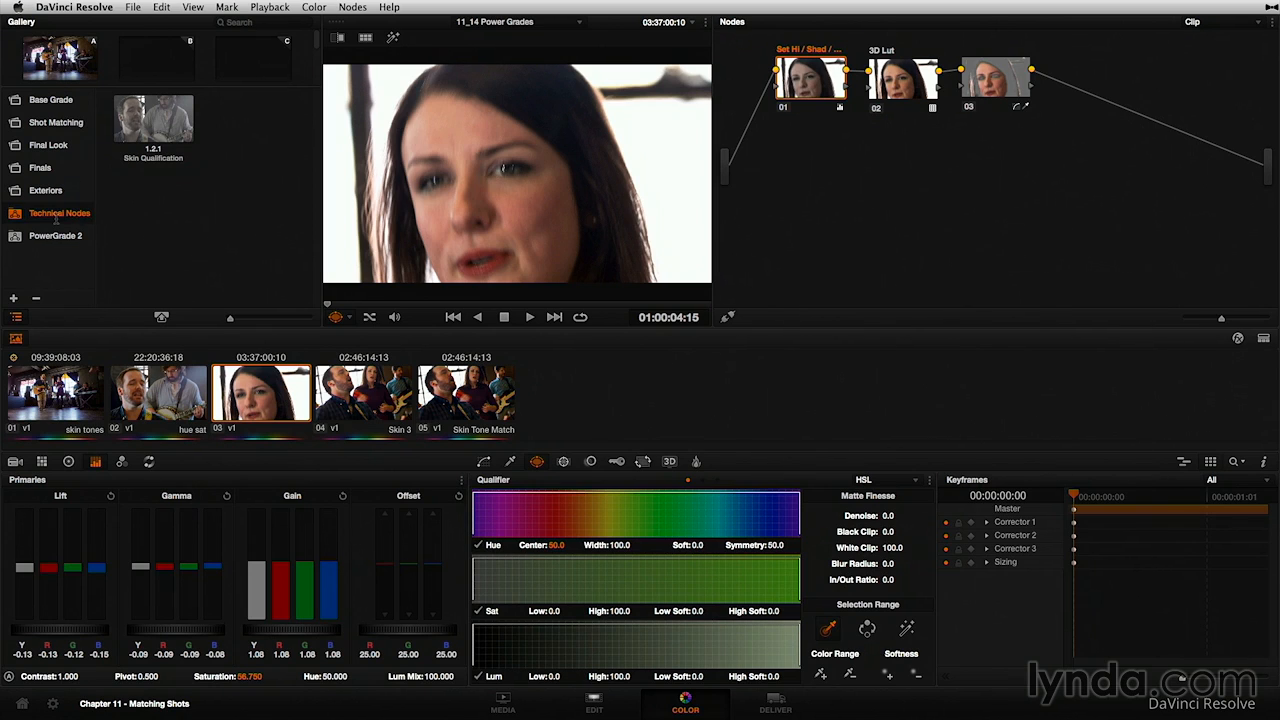
Rename the PowerGrade 2 album as Creative Looks, and open Technical Nodes and Creative Looks in turn to compare their contents.
{"action": "left_click", "coordinate": [55, 236]}
{"action": "double_click", "coordinate": [55, 236]}
{"action": "type", "text": "Creative Looks"}
{"action": "left_click", "coordinate": [32, 214]}
{"action": "left_click", "coordinate": [50, 238]}
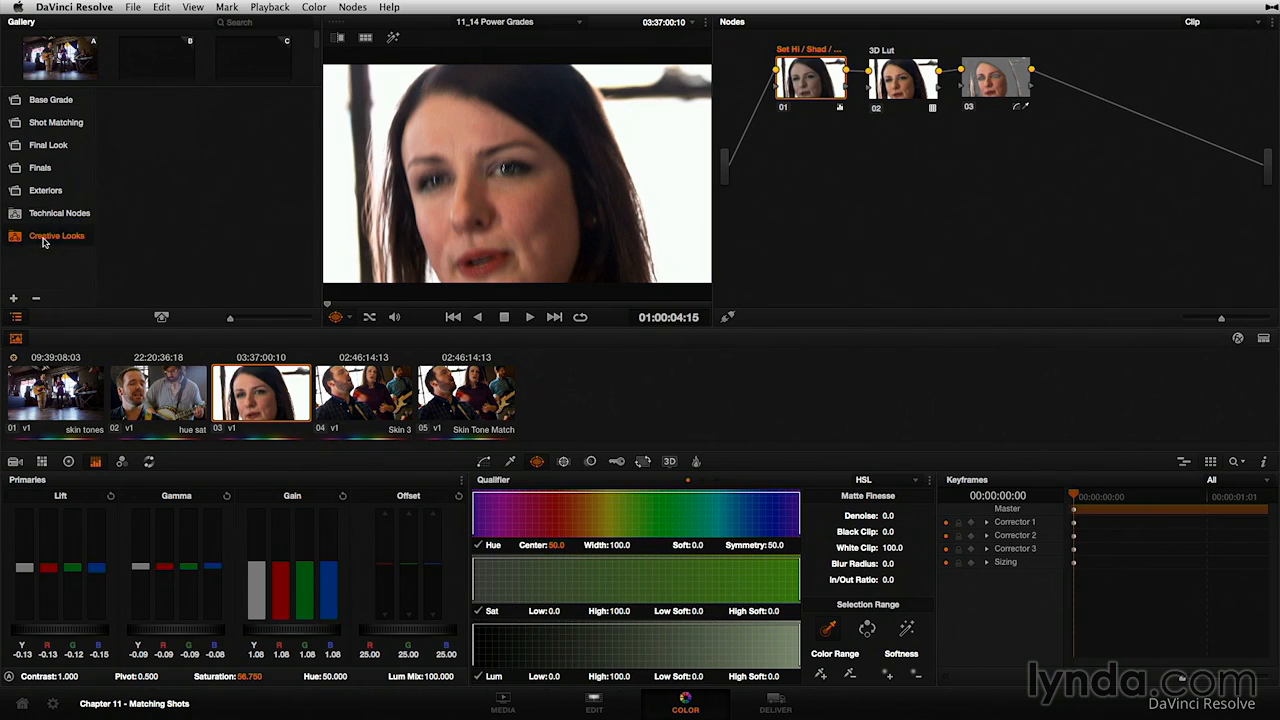